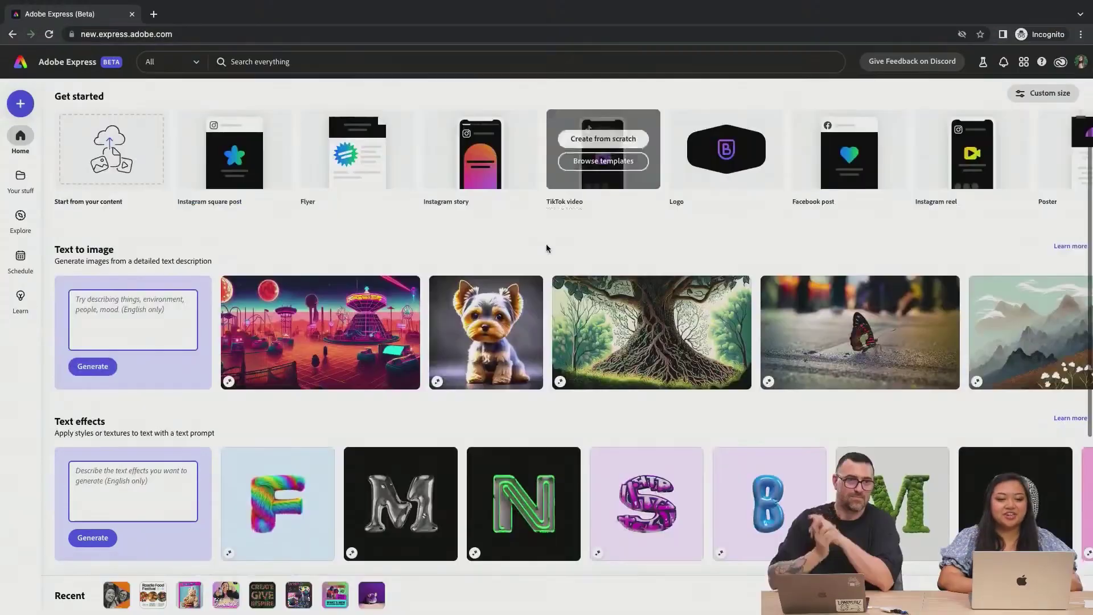
Generate a Text to image picture of a pug wearing a bowtie sitting next to a cake
scroll(546, 246, "down", 1)
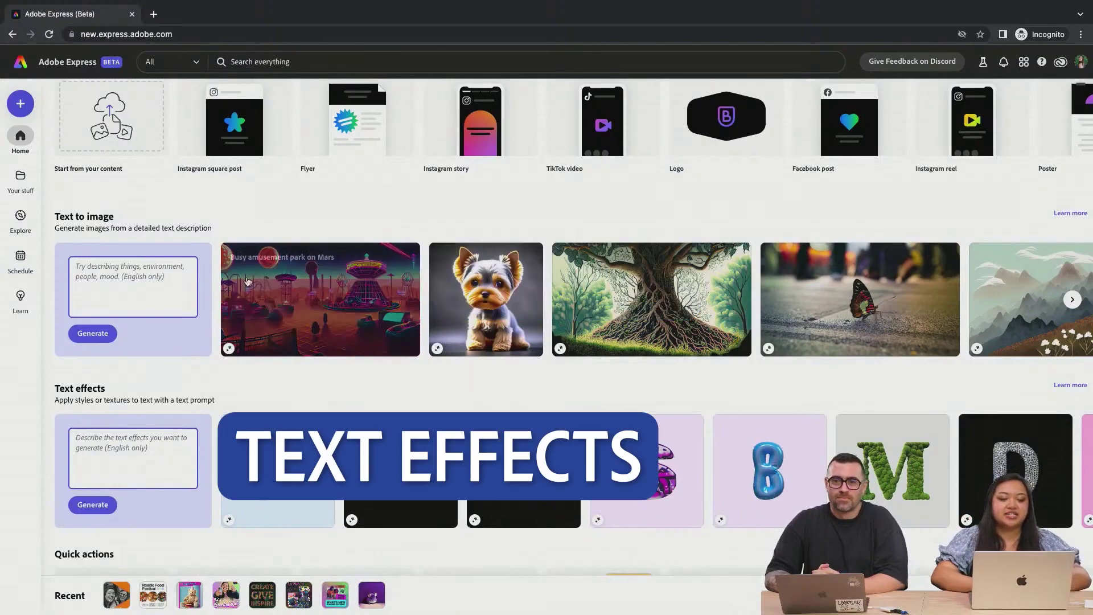
left_click(131, 277)
scroll(609, 309, "right", 8)
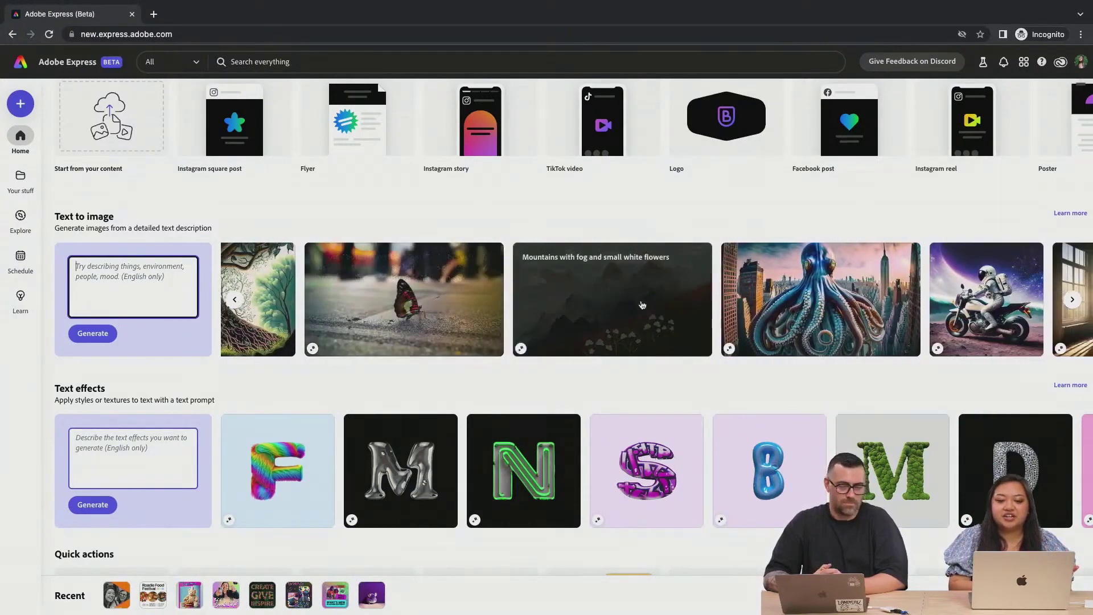
scroll(626, 307, "right", 4)
scroll(738, 308, "right", 4)
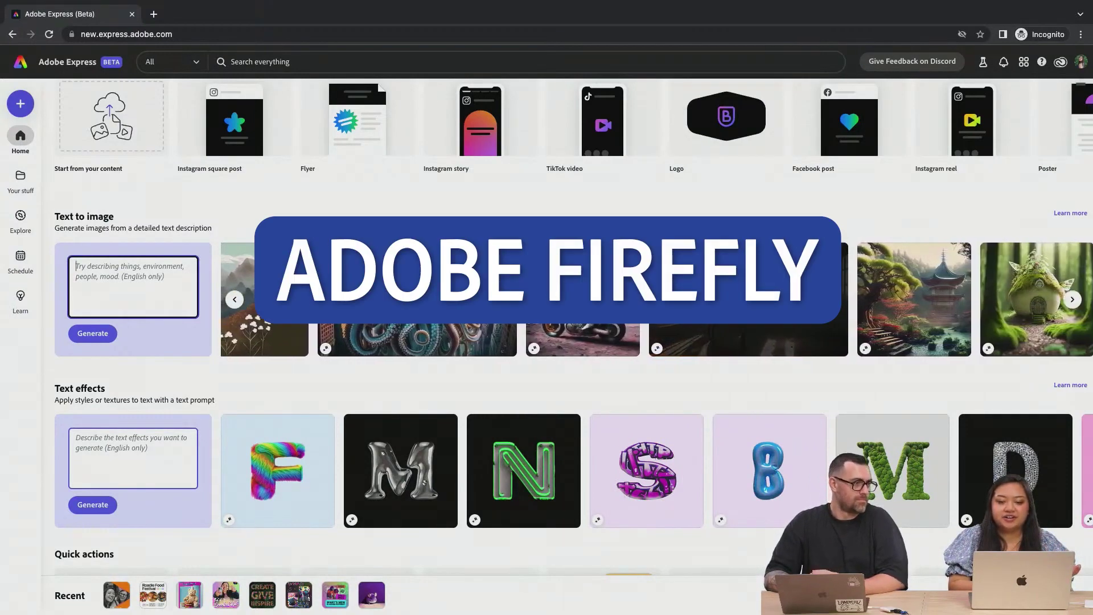
left_click(235, 299)
left_click(184, 278)
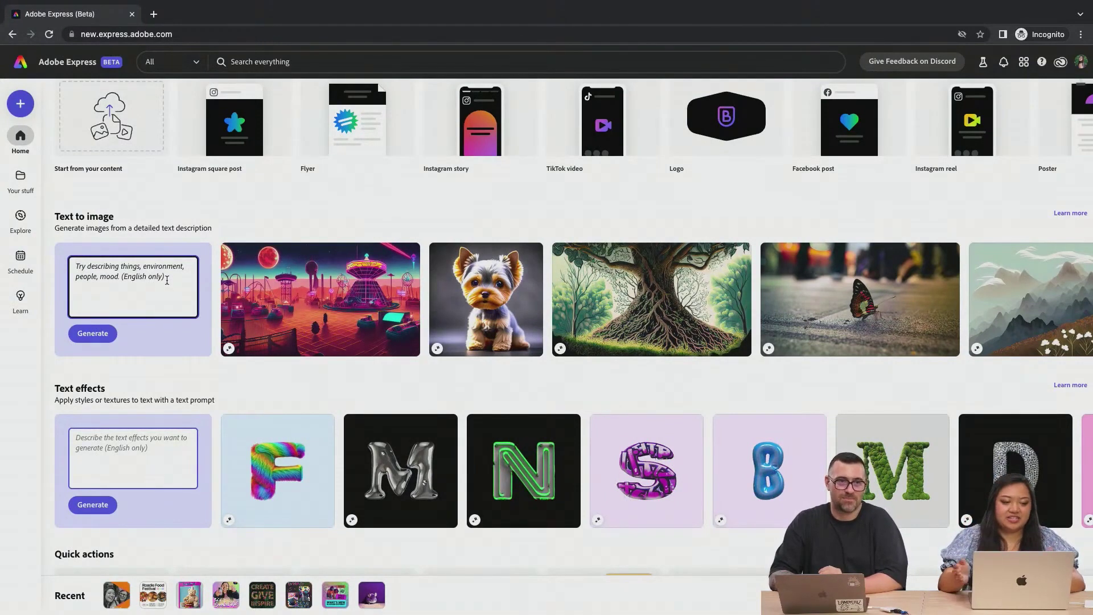
type("Pug")
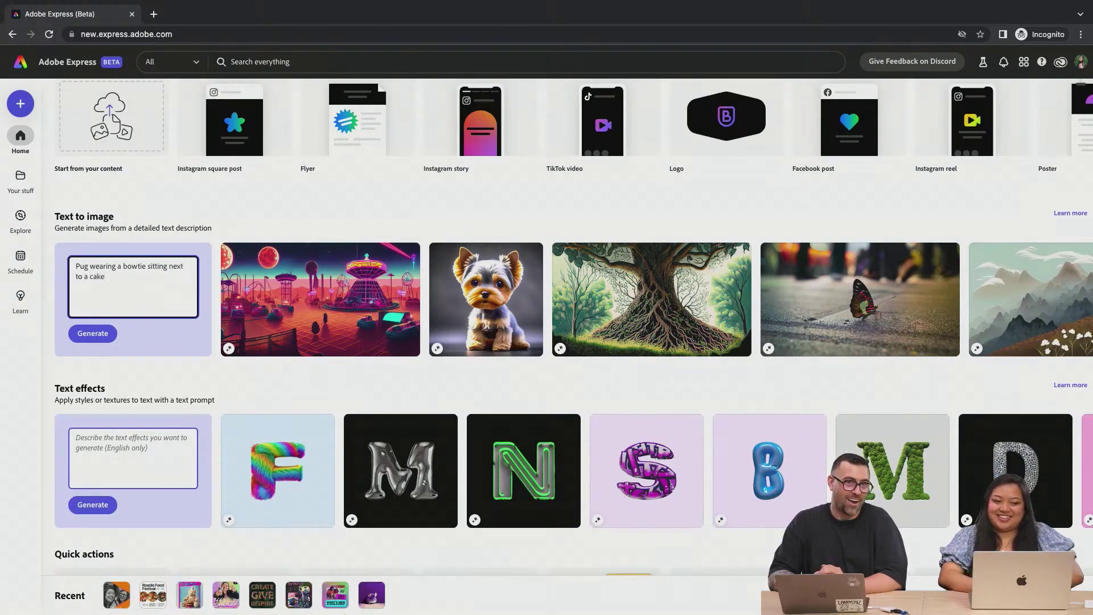
left_click(84, 334)
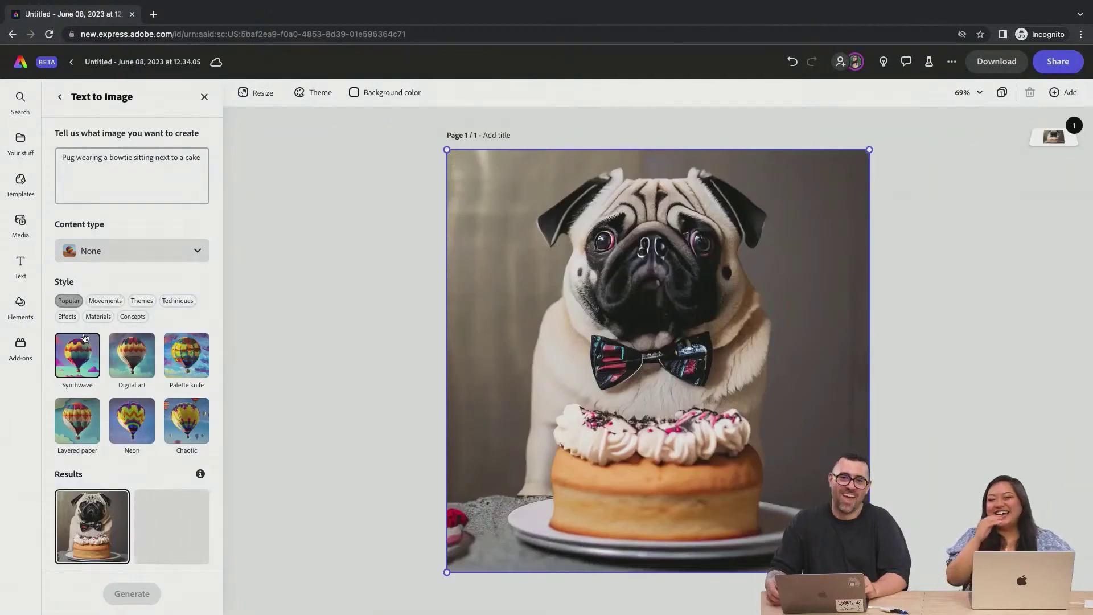
Review the pug prompt and check the Content type options, leaving them unchanged
left_click(141, 180)
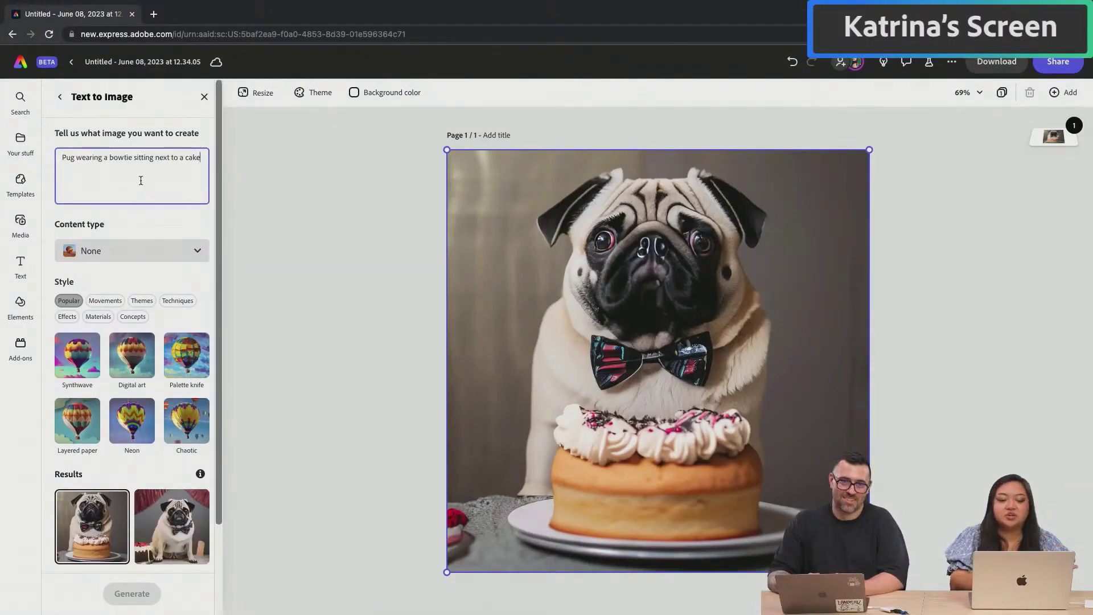
left_click(112, 252)
left_click(110, 249)
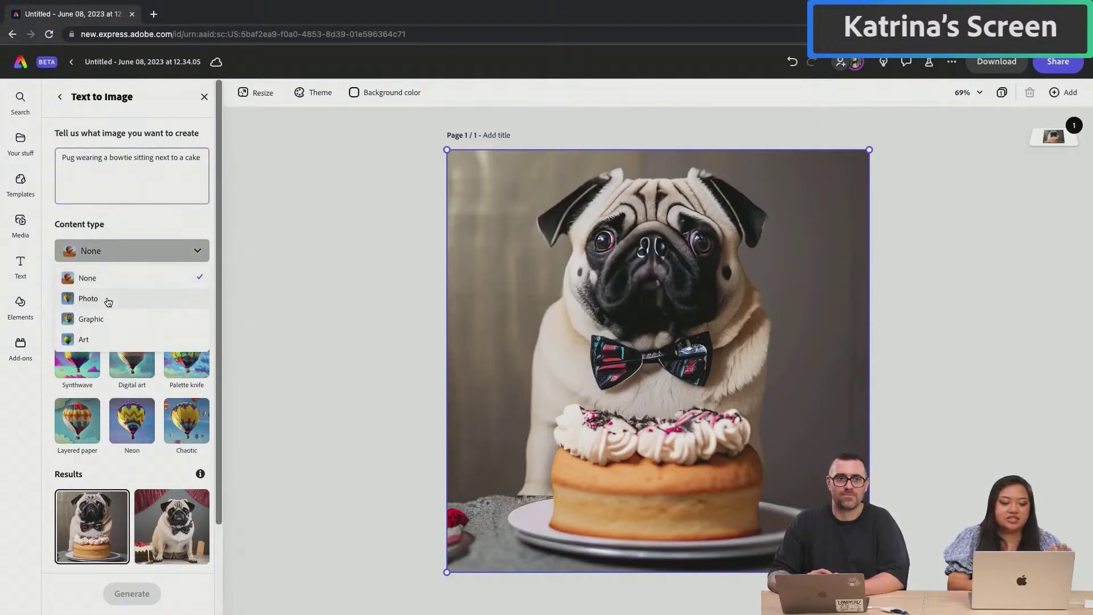
left_click(128, 249)
scroll(134, 302, "down", 1)
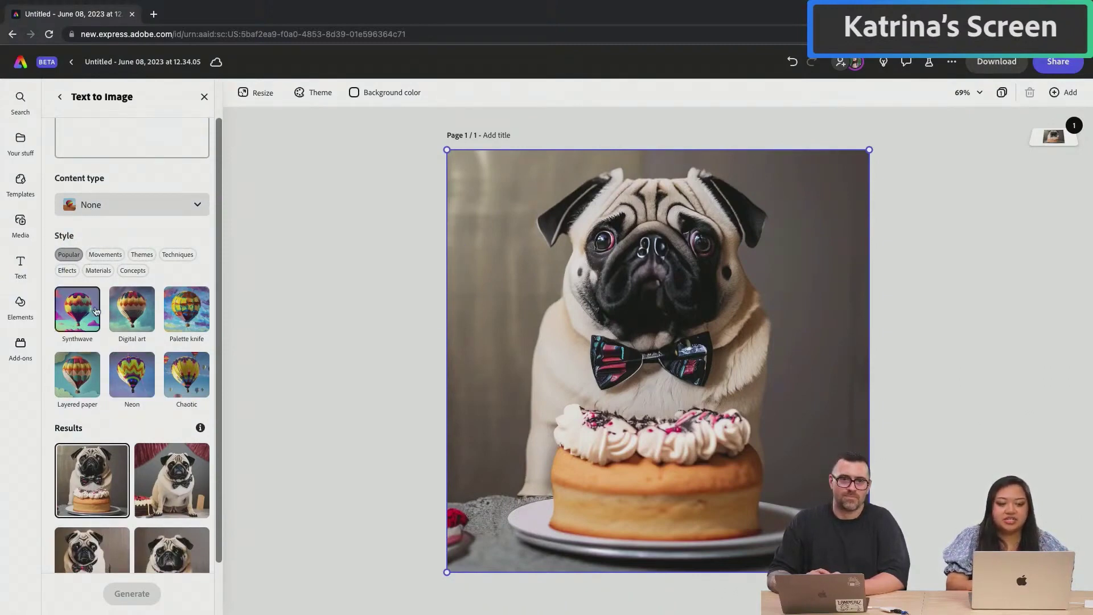
Browse the Movements, Themes, Techniques, Concepts, Materials and Effects style categories
left_click(105, 254)
left_click(142, 255)
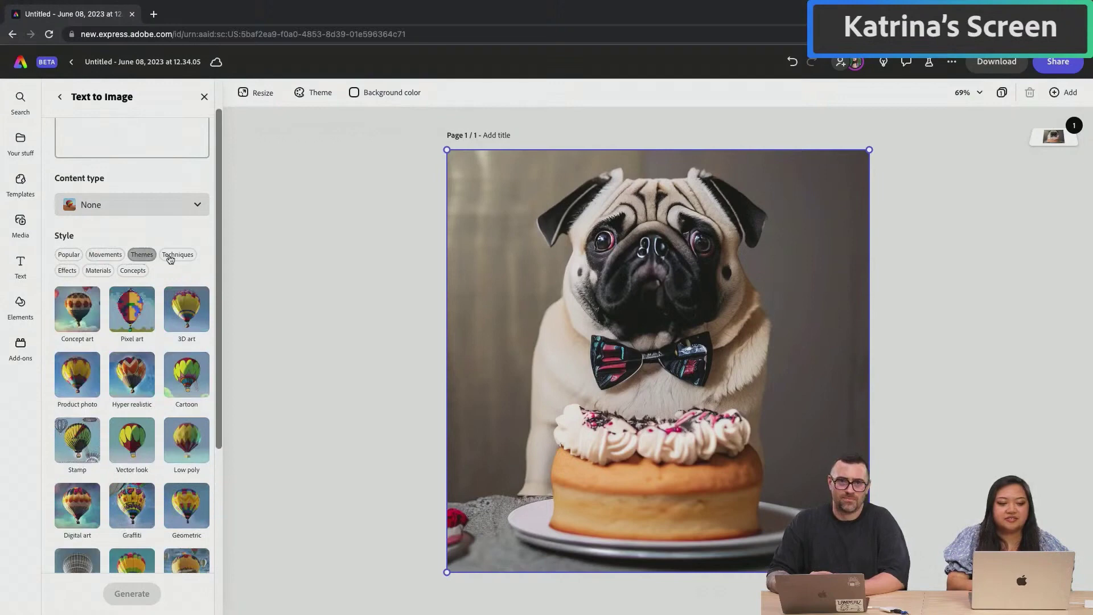
left_click(170, 256)
left_click(136, 270)
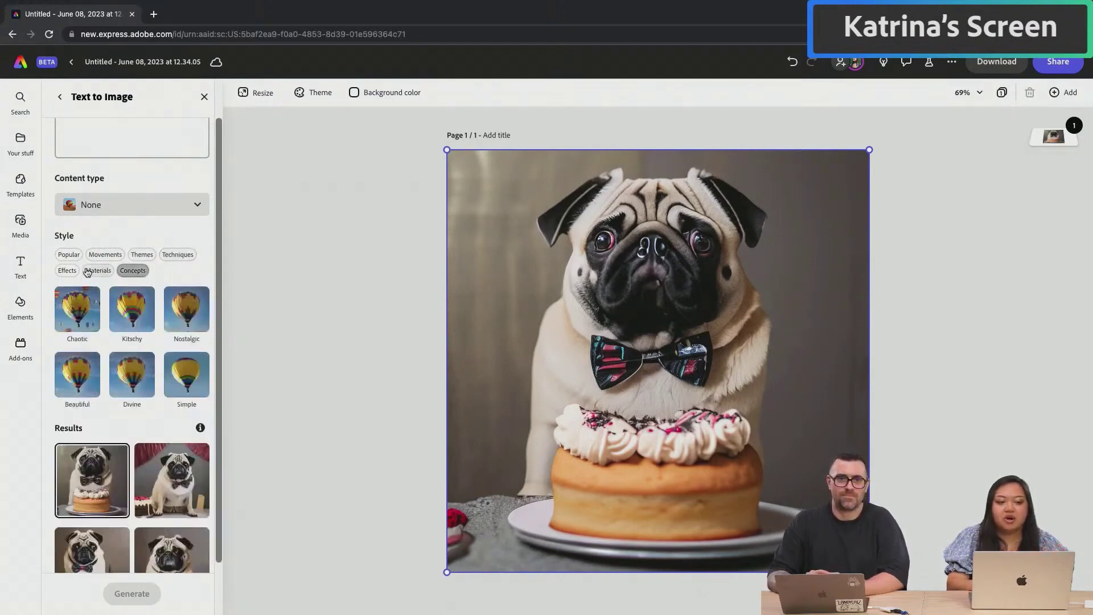
left_click(97, 271)
left_click(67, 270)
scroll(68, 273, "down", 3)
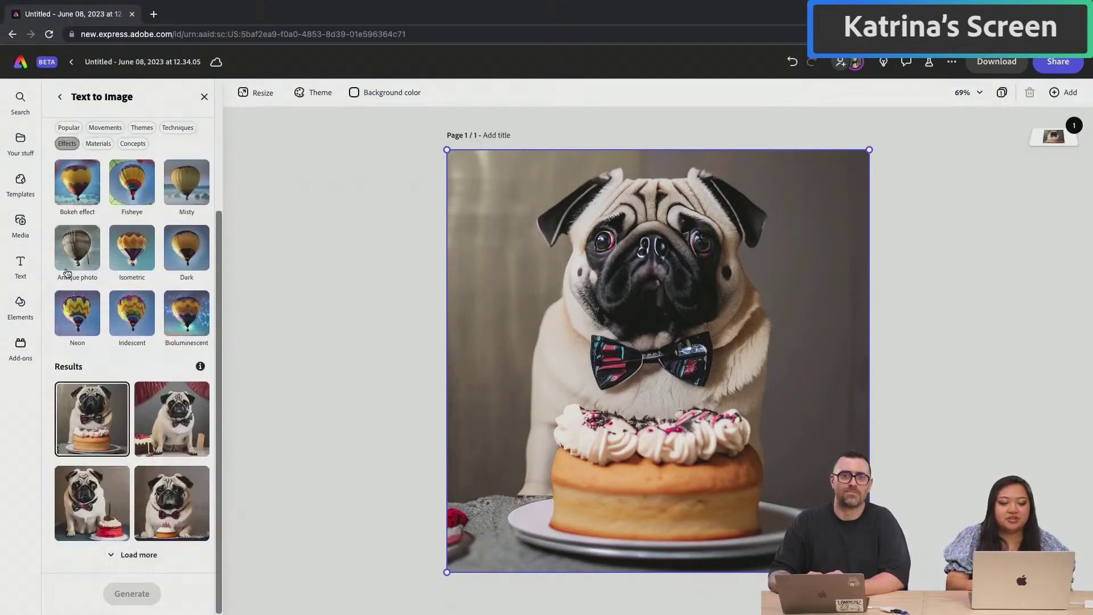
Put the fourth generated pug, sitting behind a small cake, on the canvas and load more results
left_click(157, 431)
left_click(167, 491)
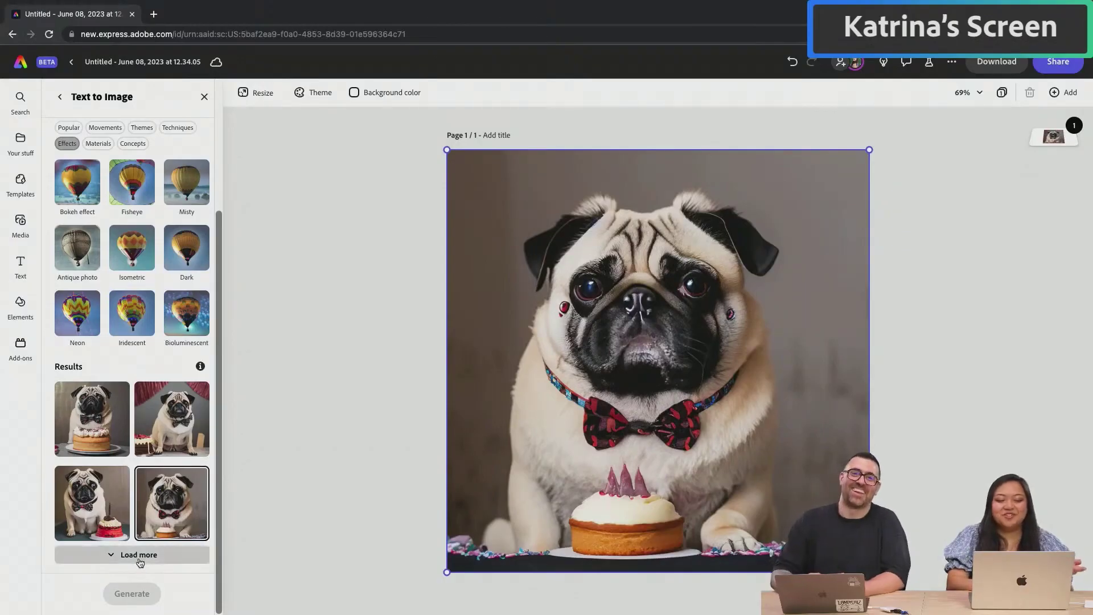
left_click(138, 555)
scroll(142, 522, "down", 3)
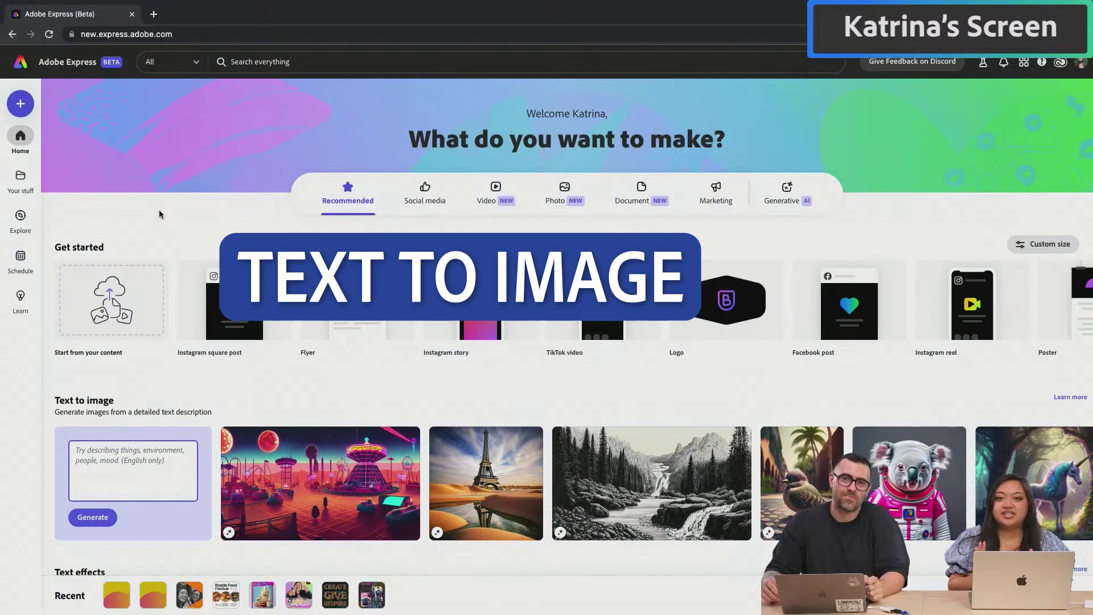
Search for 'invitation' and list all matching invitation templates
left_click(257, 62)
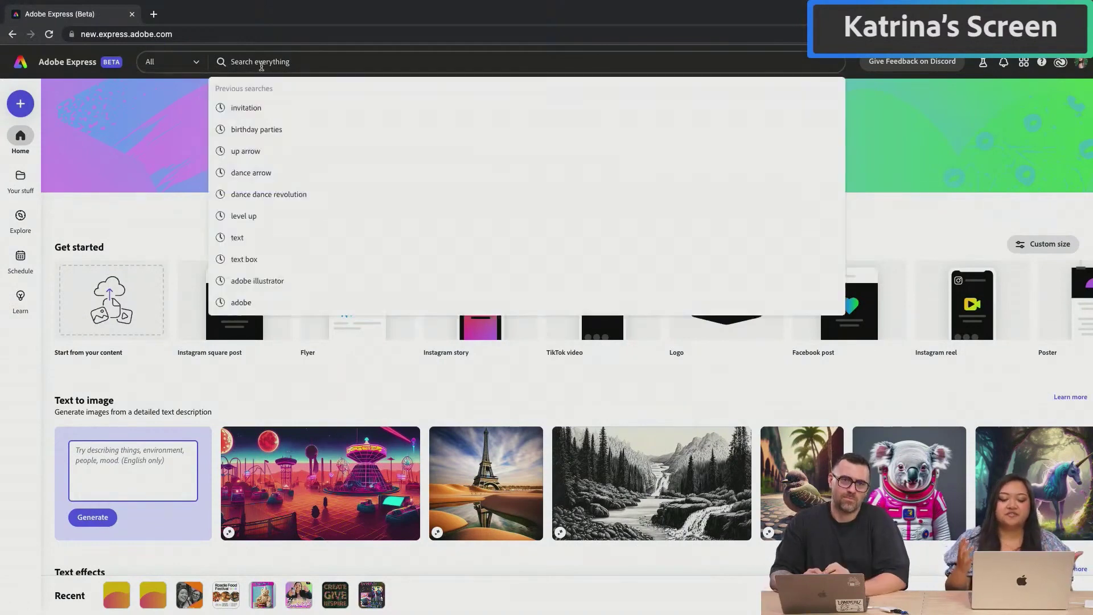
left_click(244, 105)
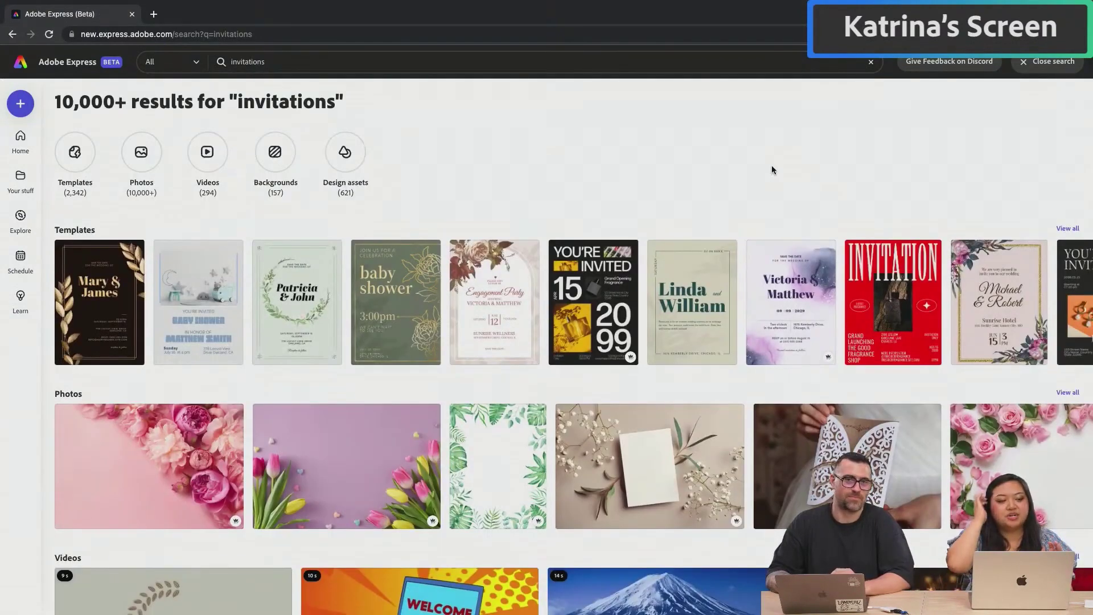
left_click(632, 67)
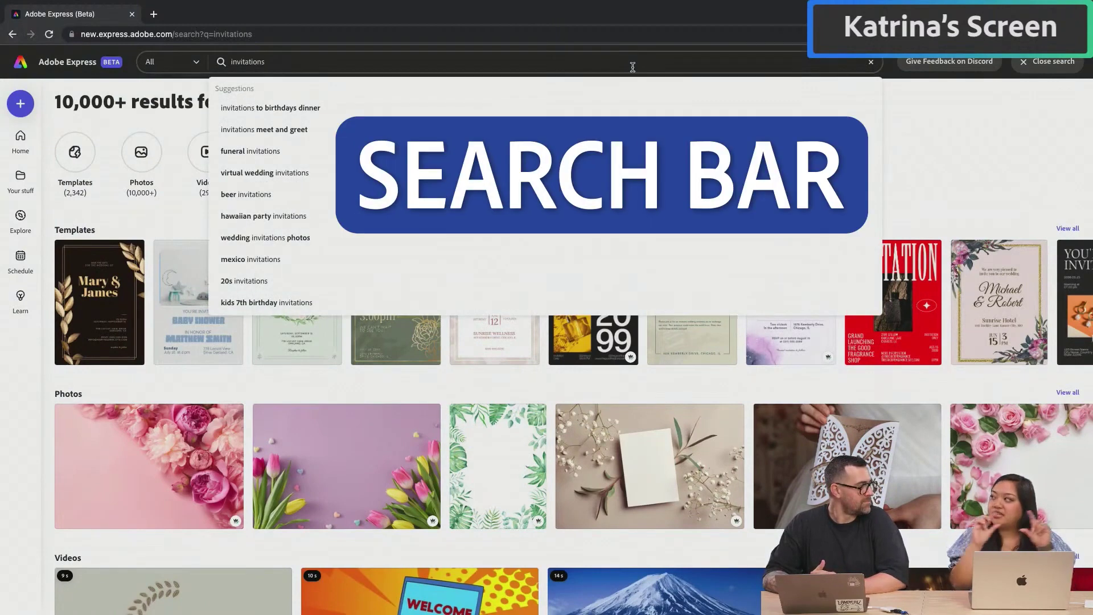
left_click(149, 218)
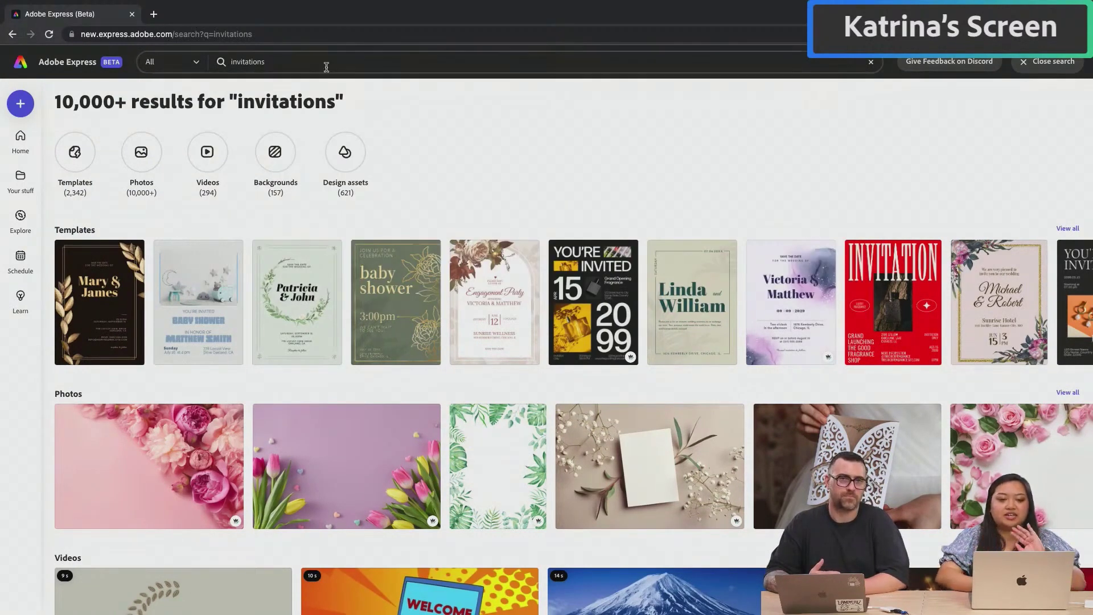
scroll(436, 171, "down", 1)
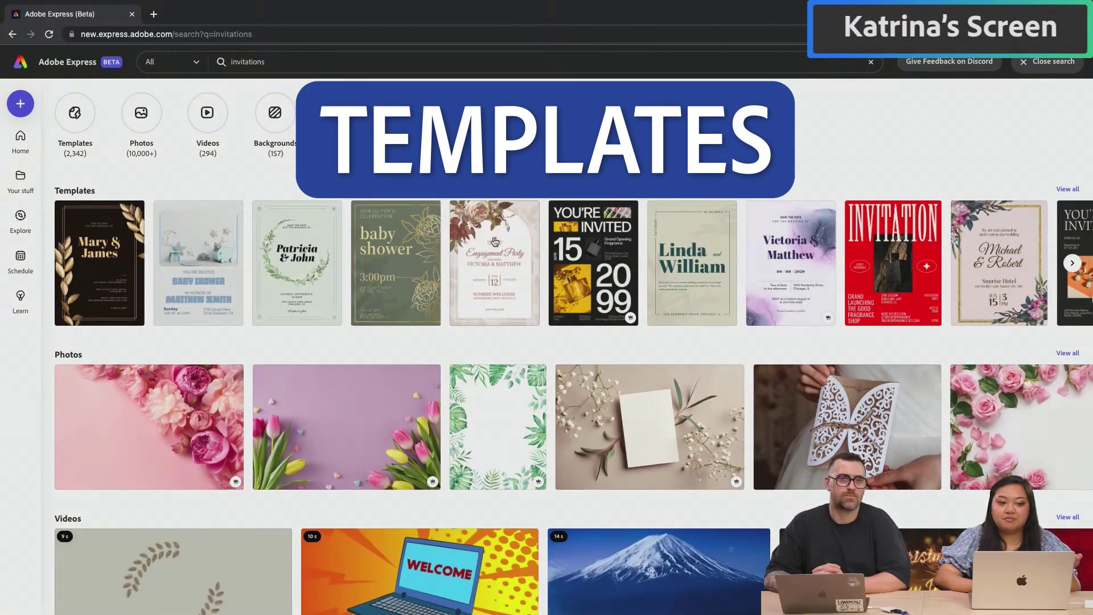
scroll(321, 380, "down", 4)
scroll(320, 380, "down", 3)
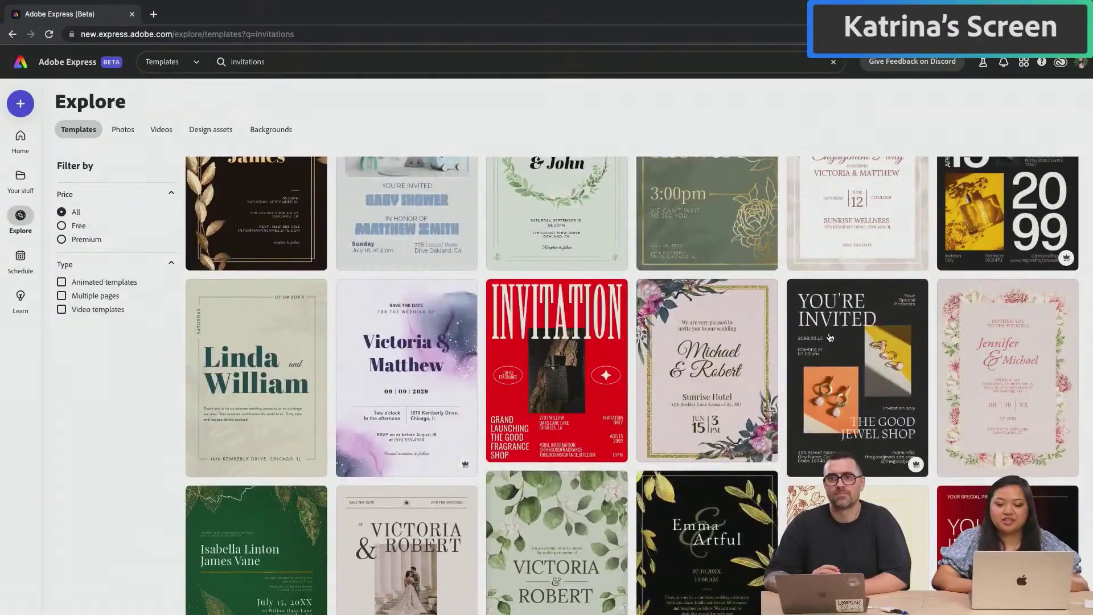
Open the 'You're Invited' Good Jewel Shop invitation template for editing
left_click(829, 338)
left_click(21, 102)
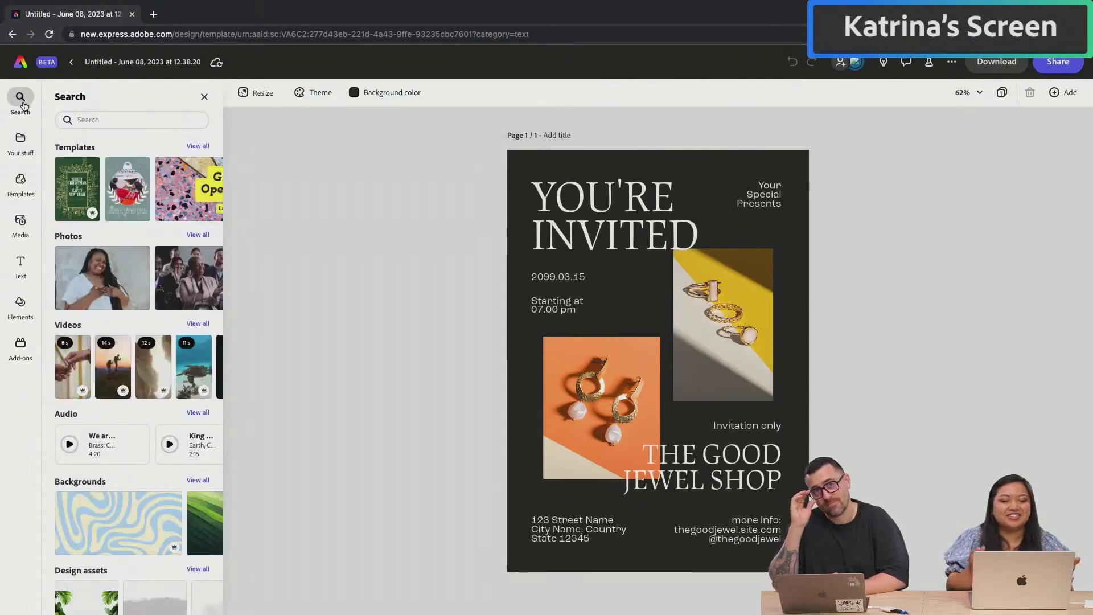
scroll(123, 206, "down", 3)
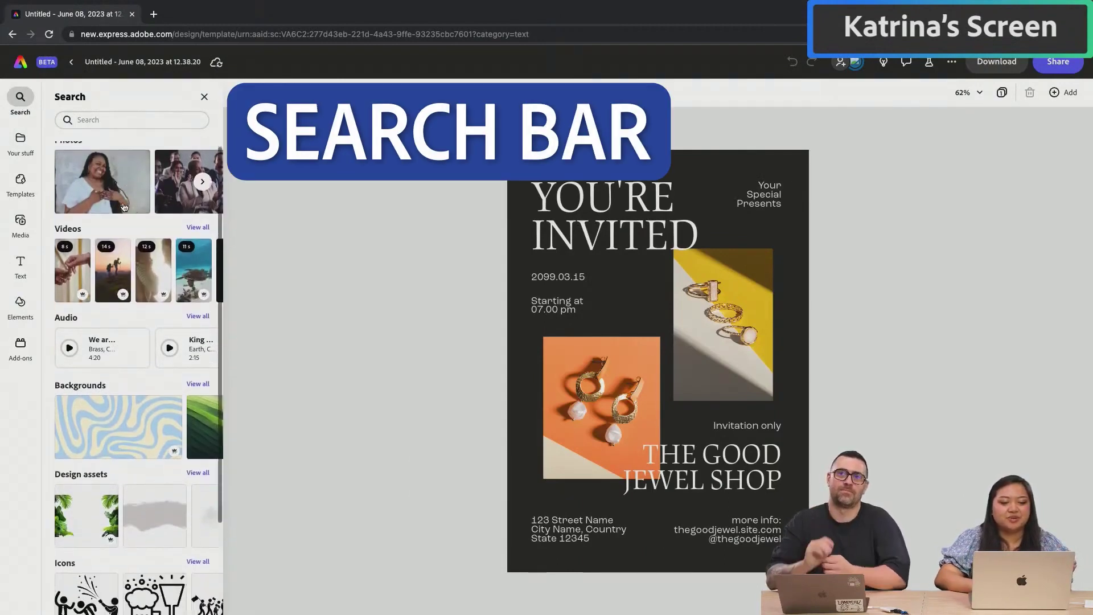
scroll(122, 202, "up", 5)
Look through Brands & Libraries, the template gallery and the stock Media collection
left_click(18, 140)
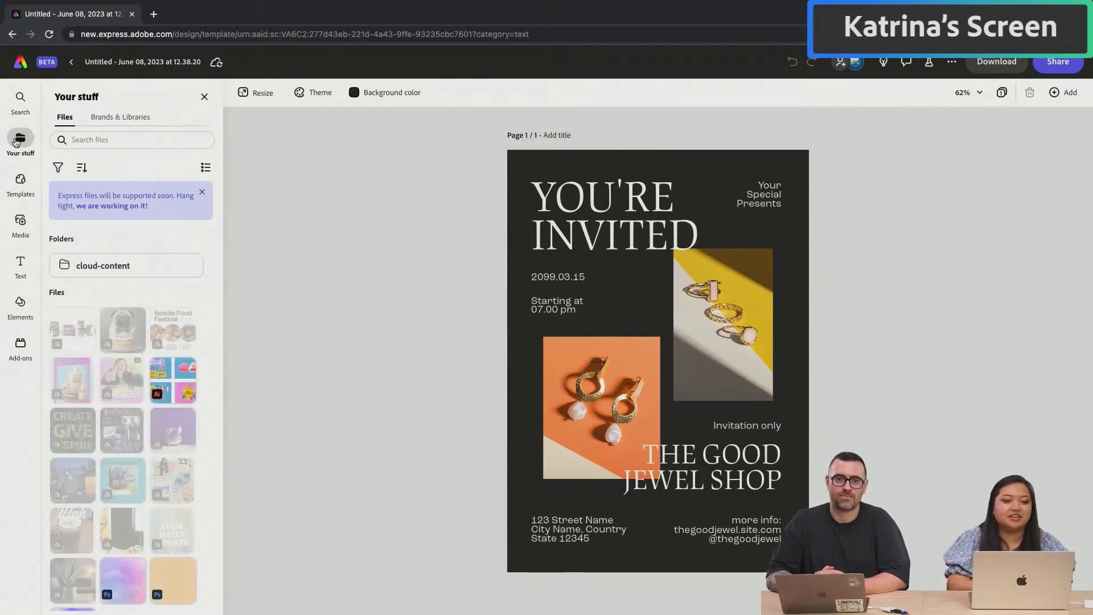
left_click(120, 116)
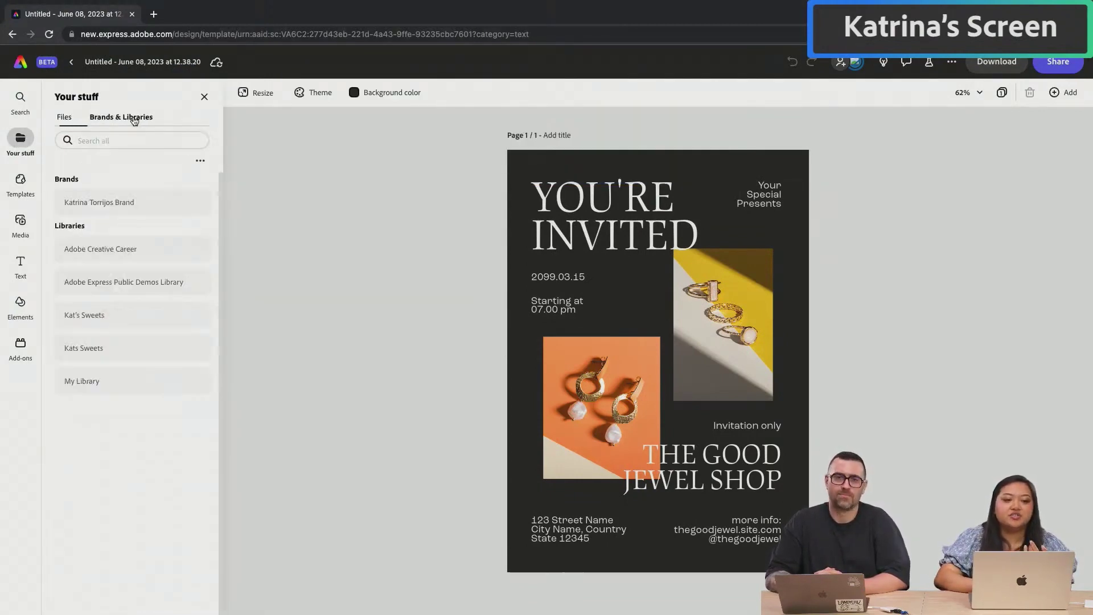
left_click(21, 185)
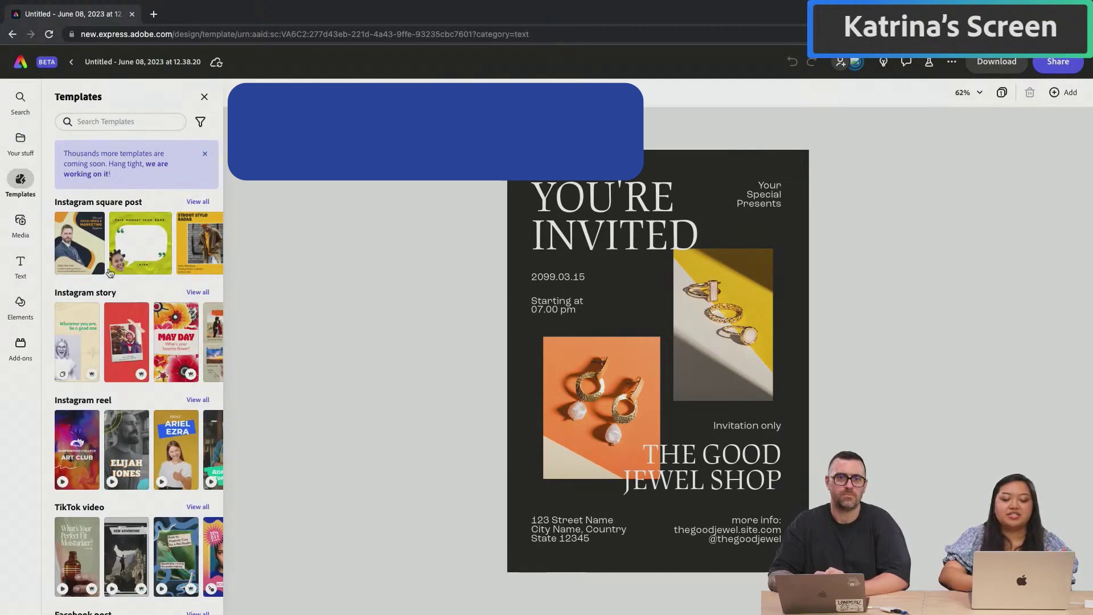
scroll(129, 375, "down", 7)
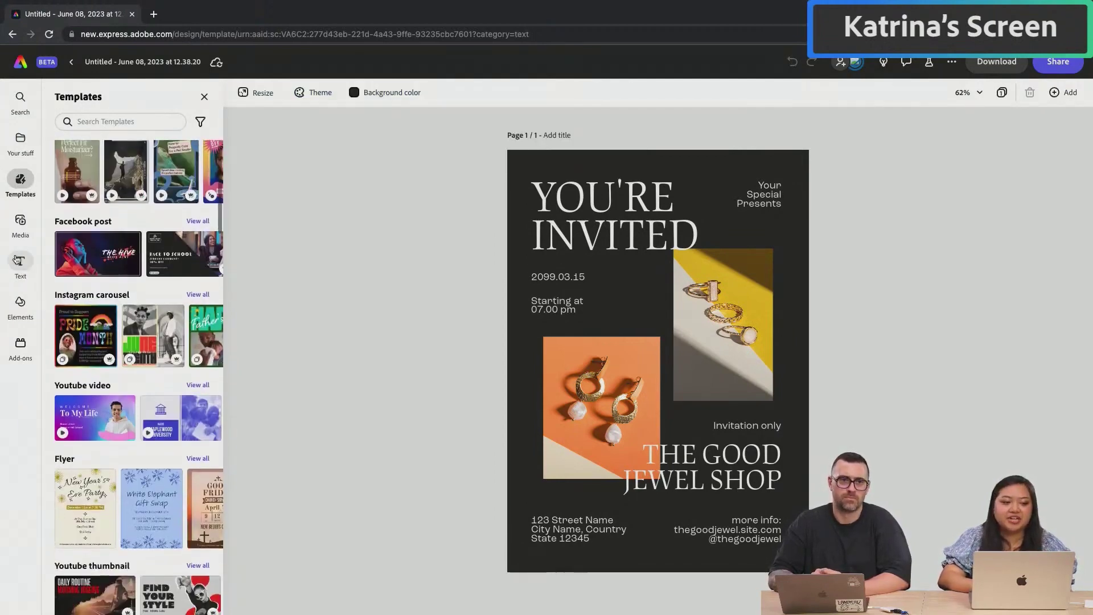
left_click(21, 223)
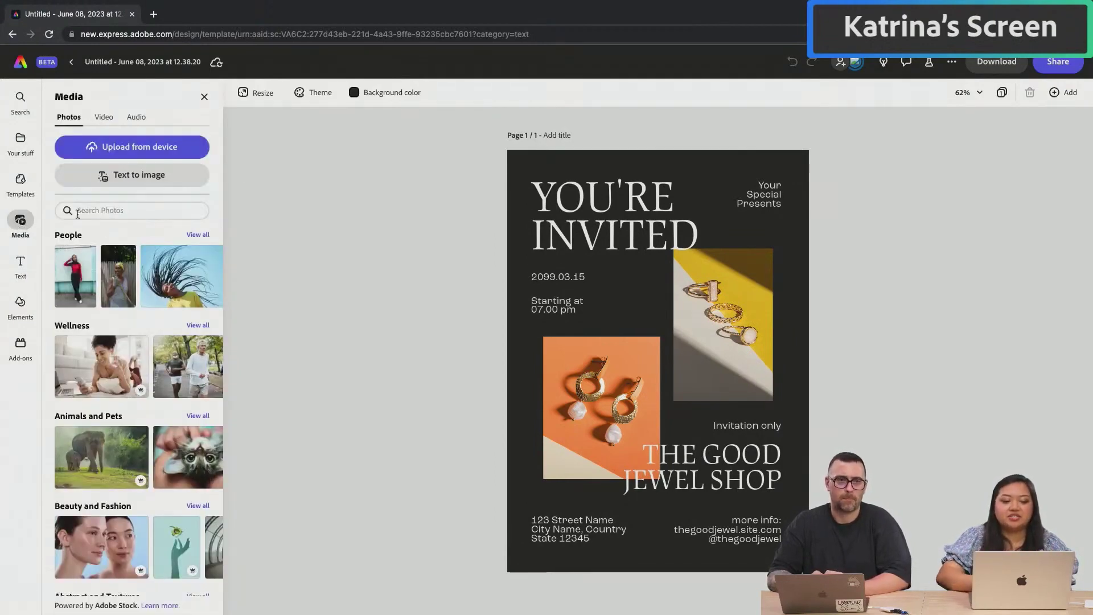
scroll(125, 306, "down", 5)
Browse the stock photos, videos and audio, then the Text options and generated text effects
left_click(69, 117)
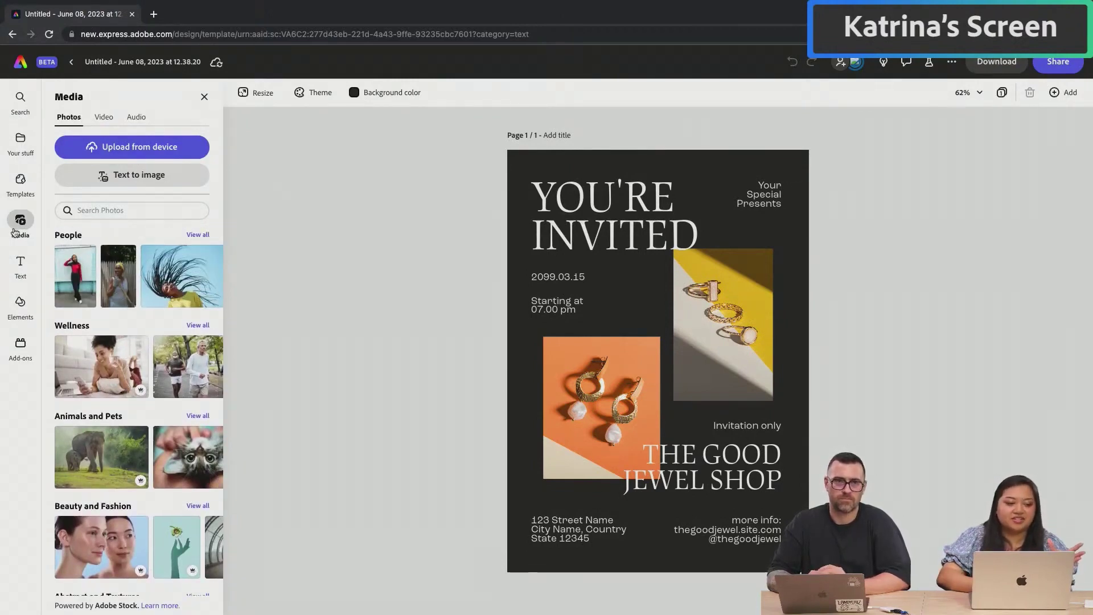
left_click(104, 117)
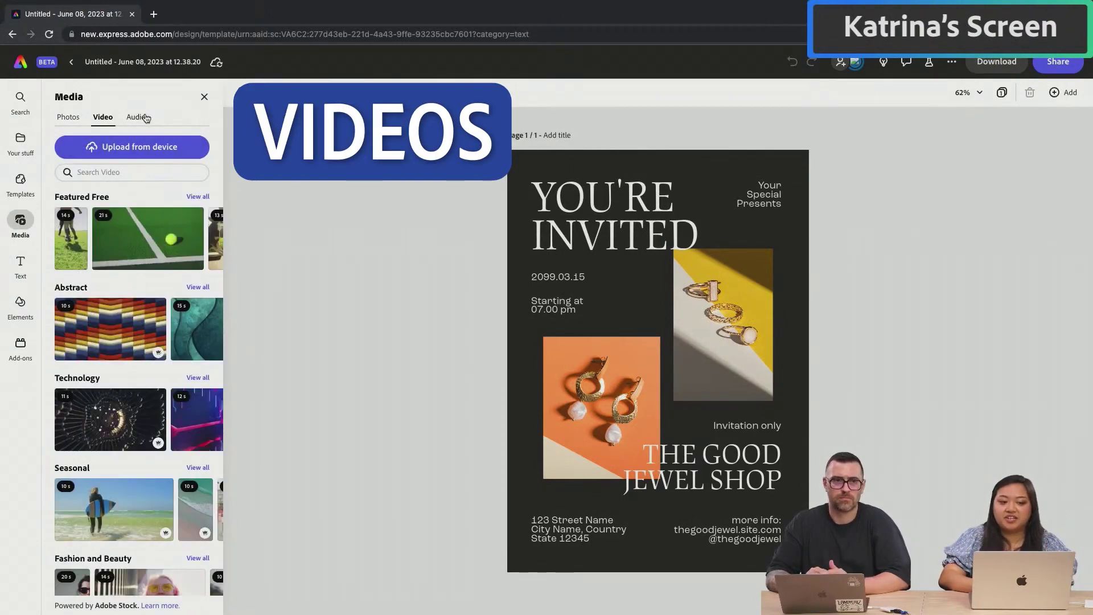
left_click(144, 117)
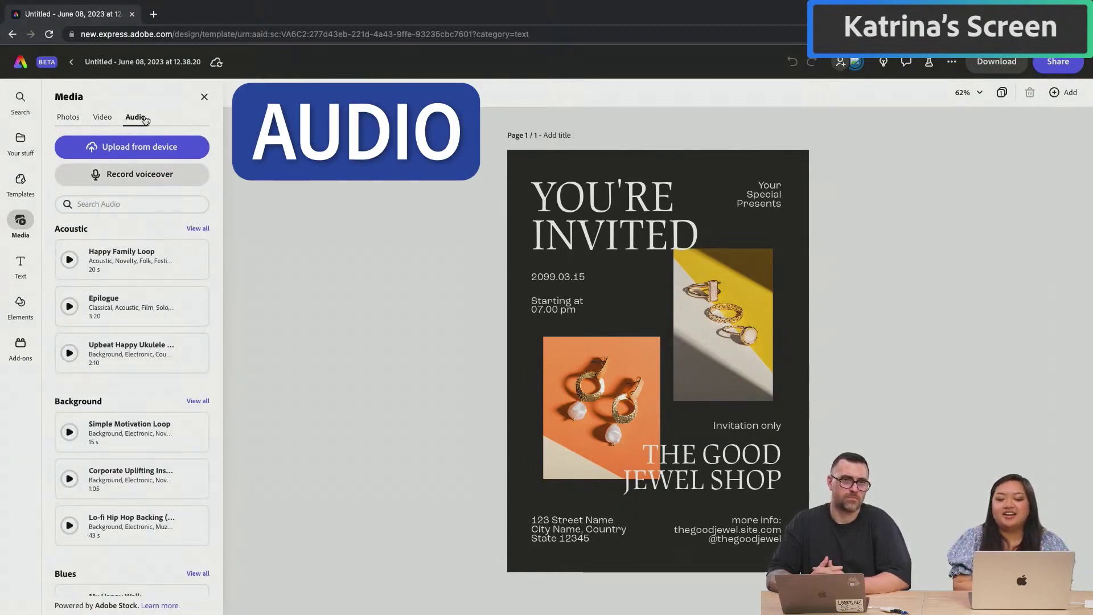
left_click(28, 276)
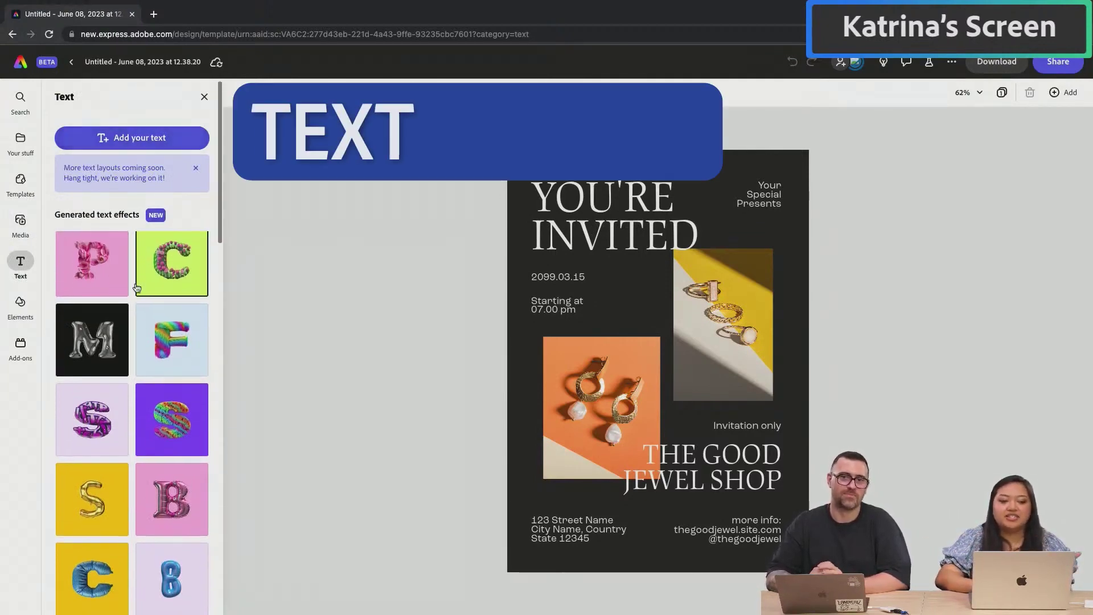
scroll(136, 287, "down", 5)
scroll(137, 287, "down", 10)
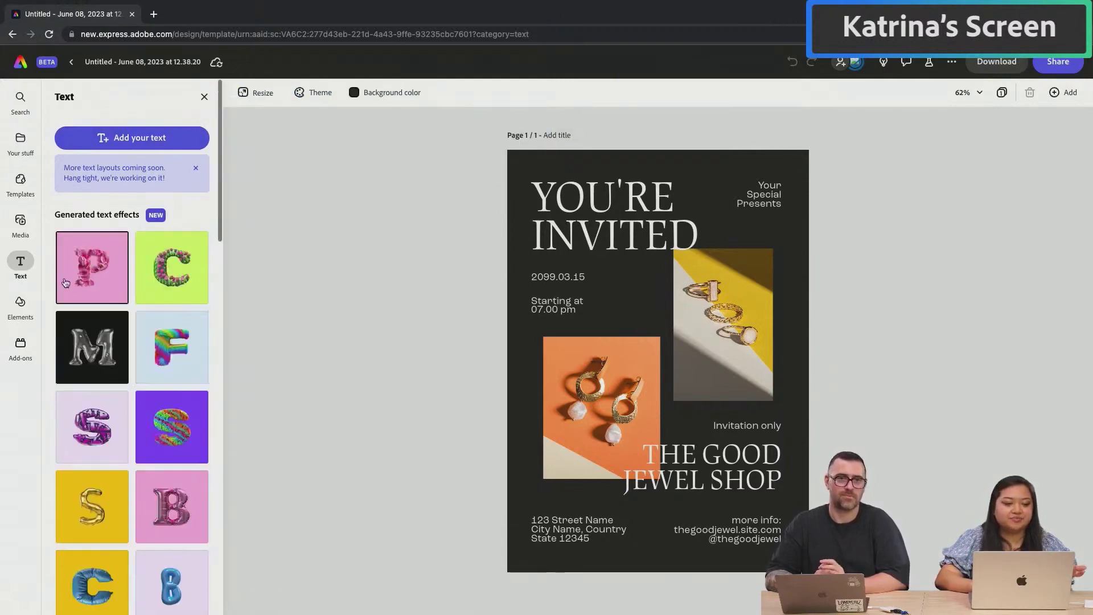
Browse the Elements collection's Backgrounds, Shapes and Icons categories
left_click(20, 303)
scroll(68, 296, "down", 3)
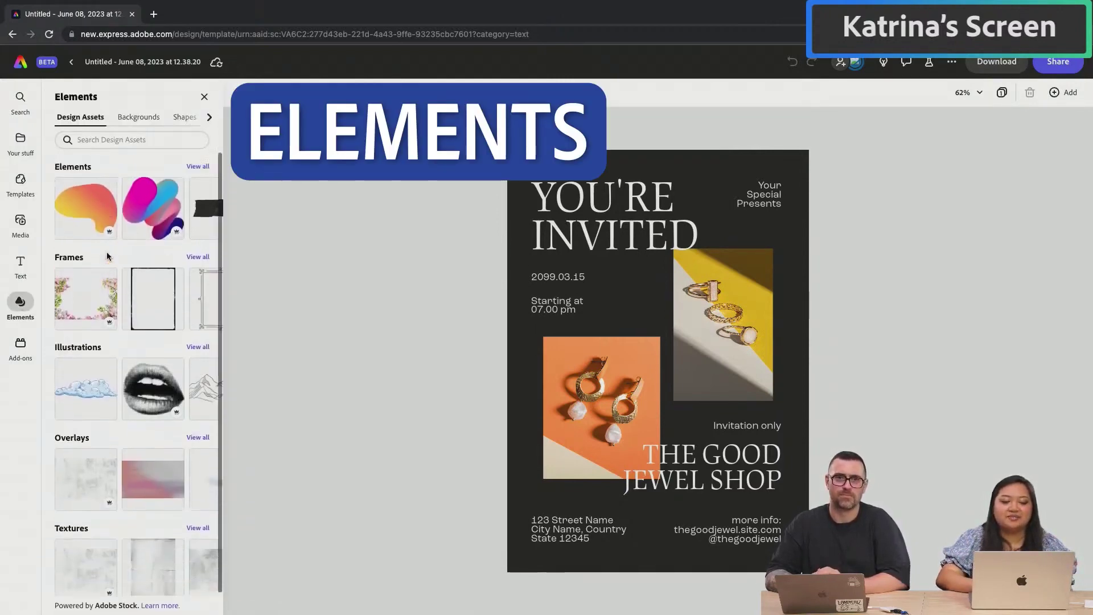
scroll(68, 296, "up", 3)
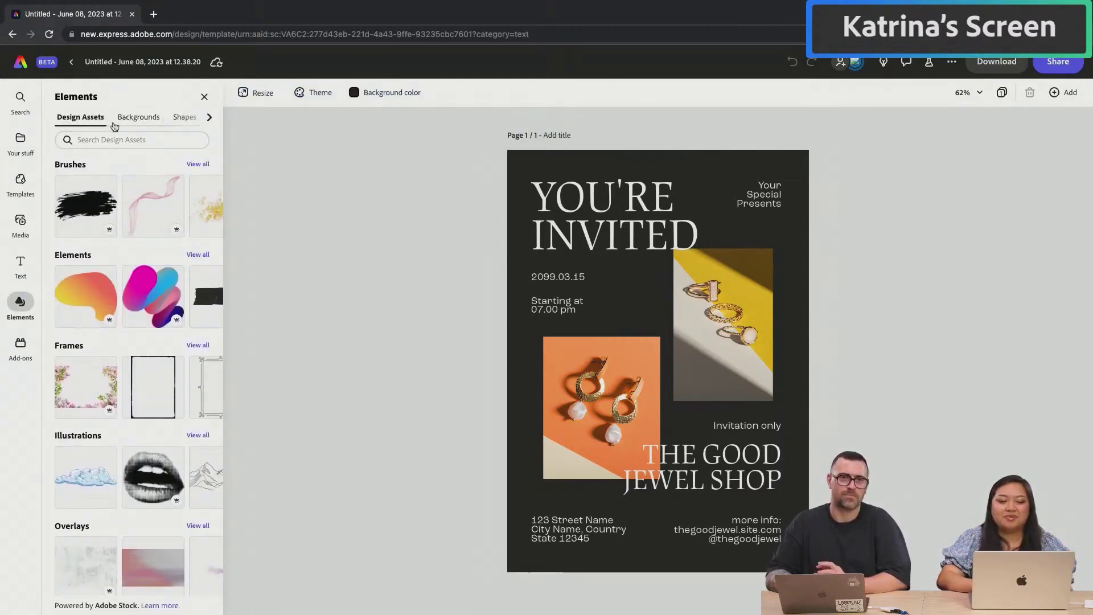
left_click(137, 119)
left_click(182, 119)
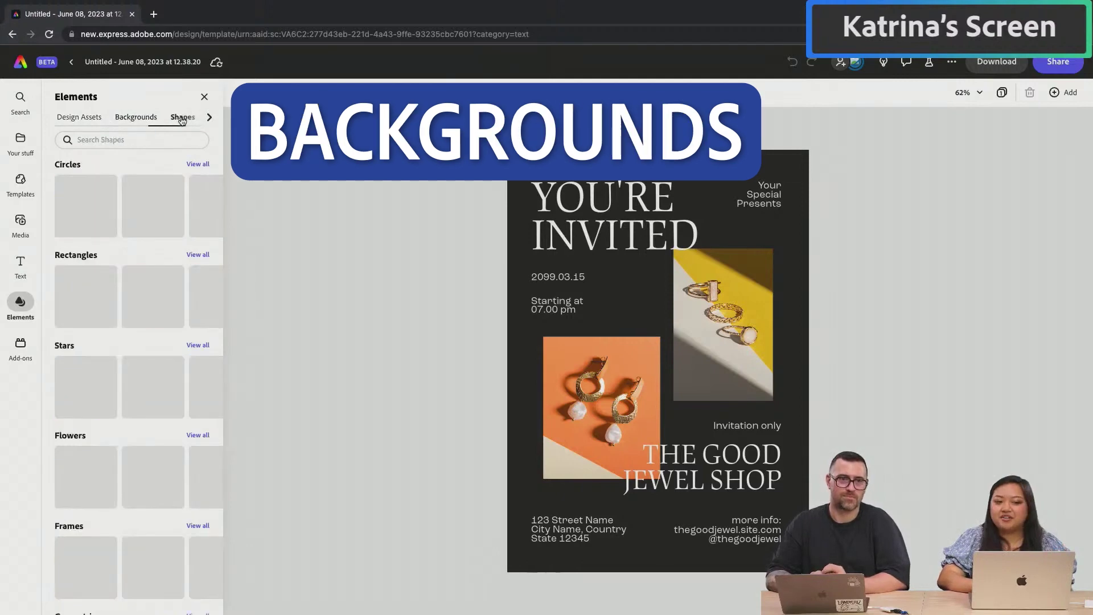
left_click(210, 117)
left_click(186, 119)
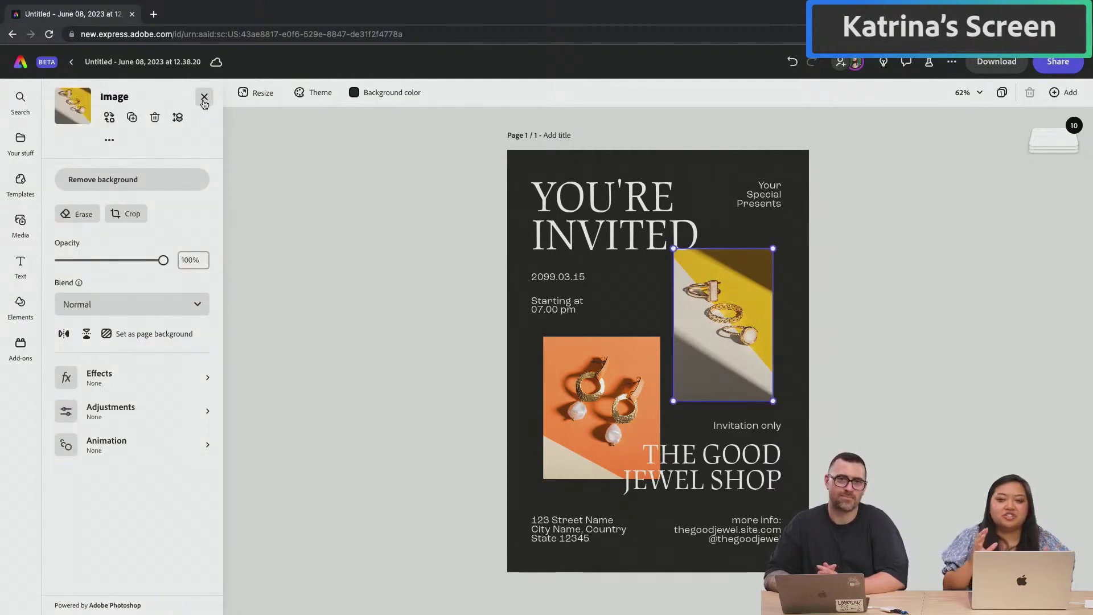
Generate a portrait 3:4 image of a pug wearing a graduation cap and place it over the ring photo
left_click(204, 97)
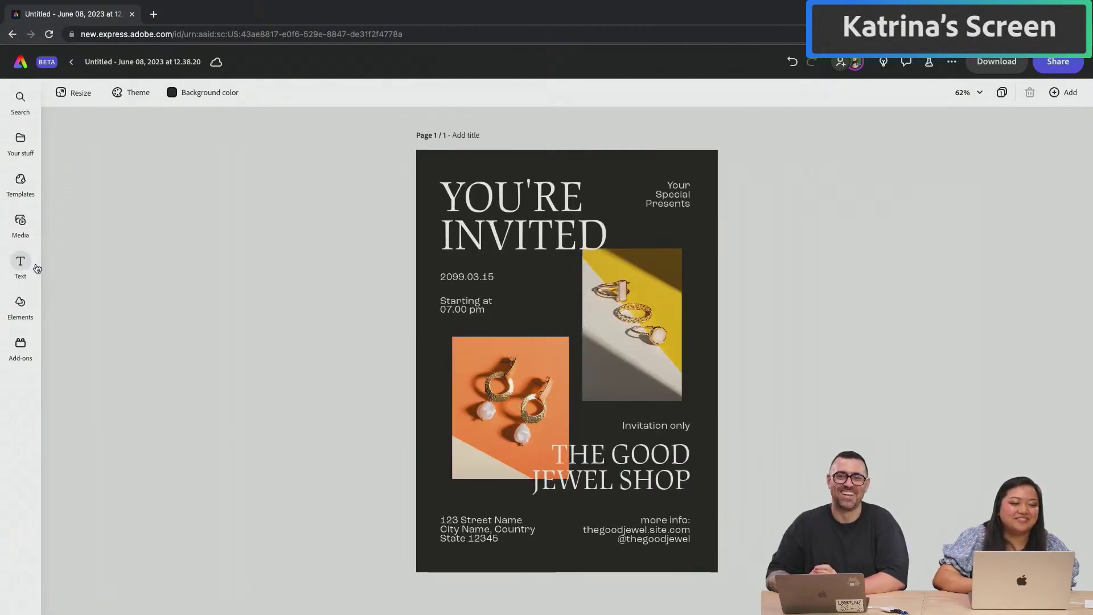
left_click(21, 237)
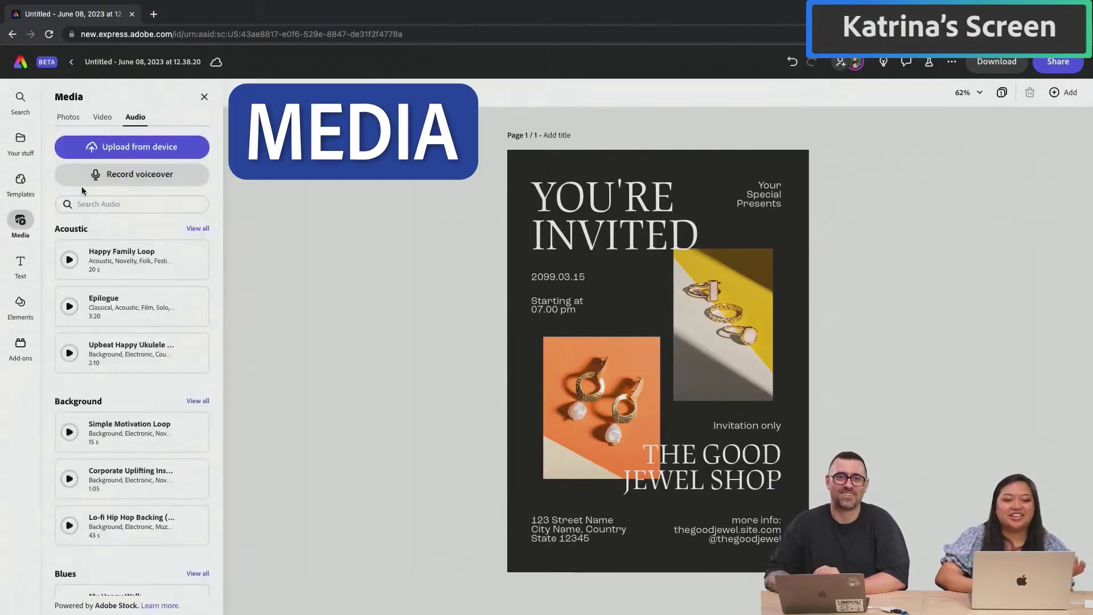
left_click(68, 117)
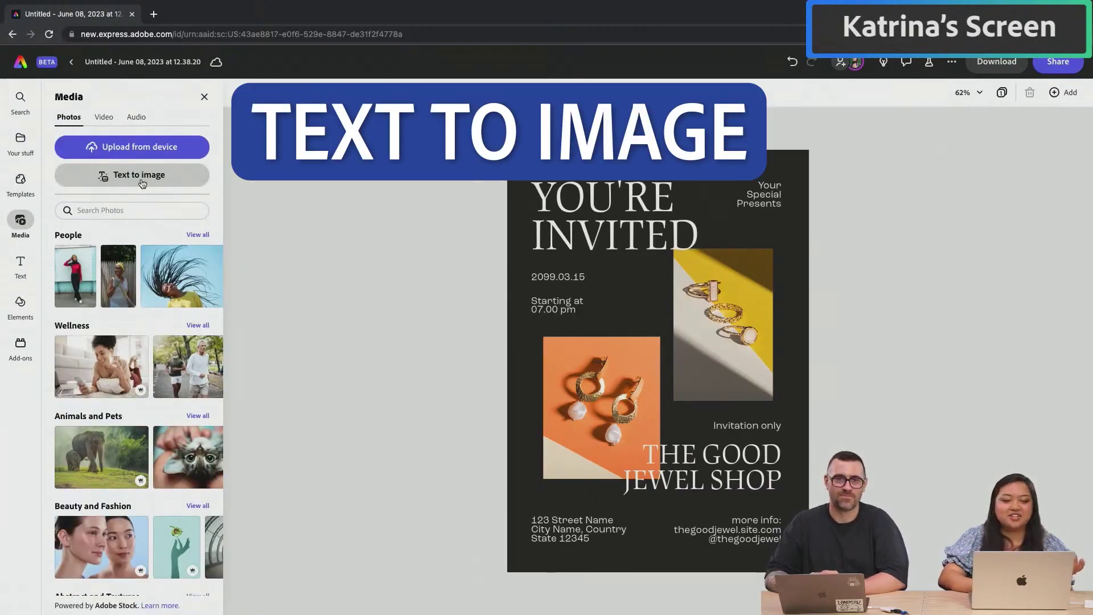
left_click(142, 181)
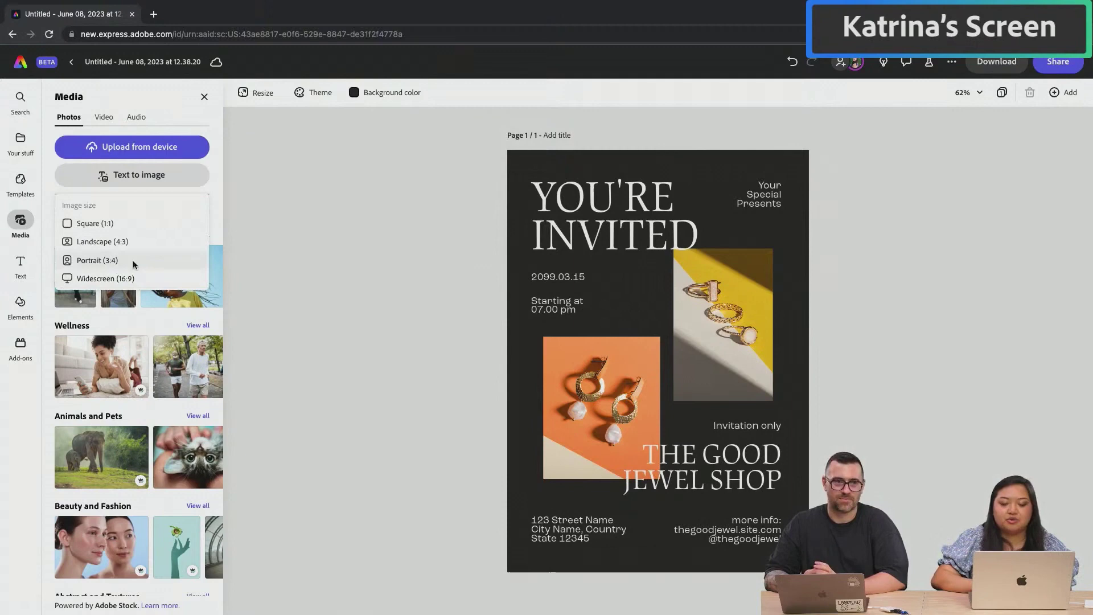
left_click(132, 261)
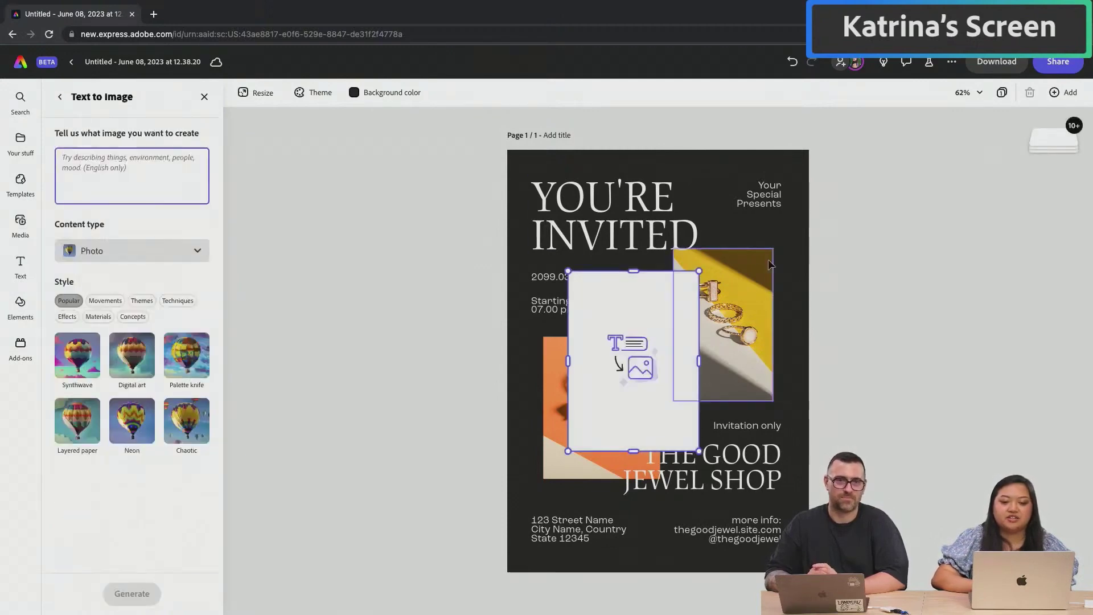
left_click_drag(626, 335, 681, 313)
type("Pug wearing ")
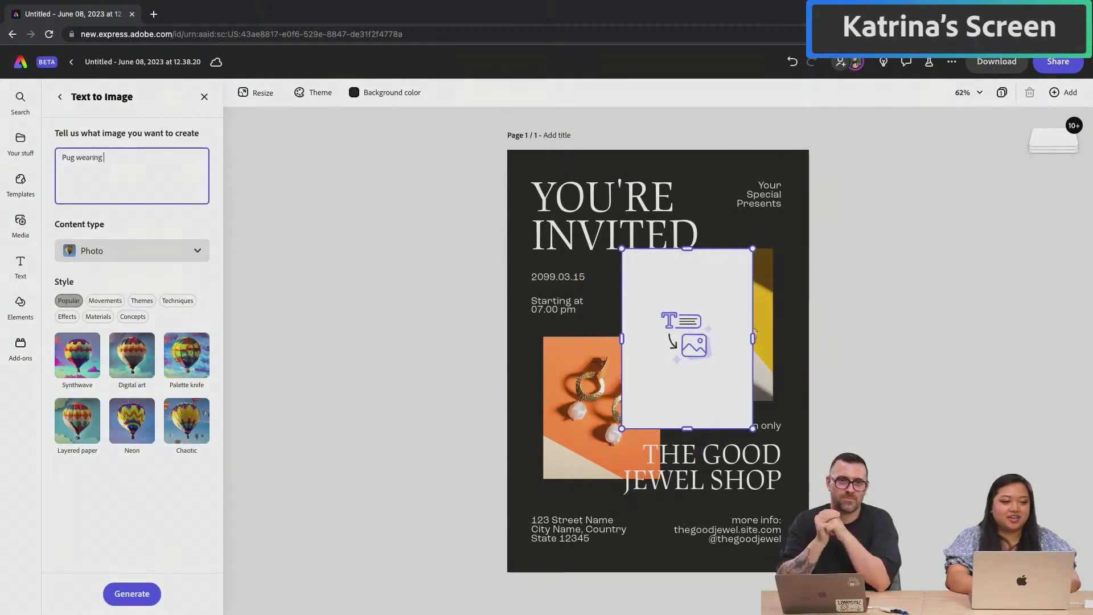
type("gra")
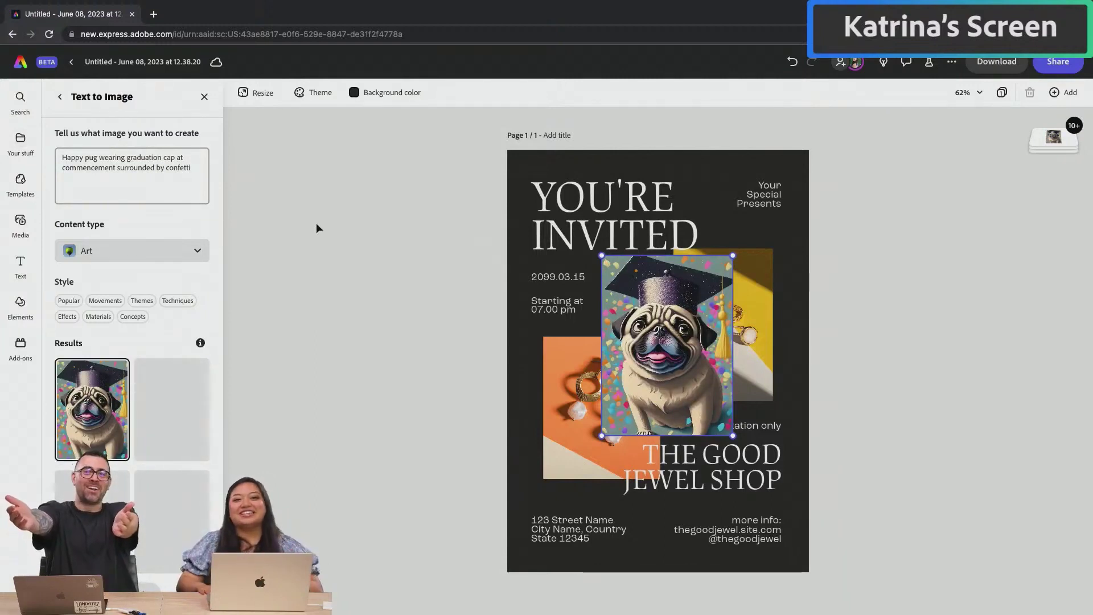
left_click(175, 373)
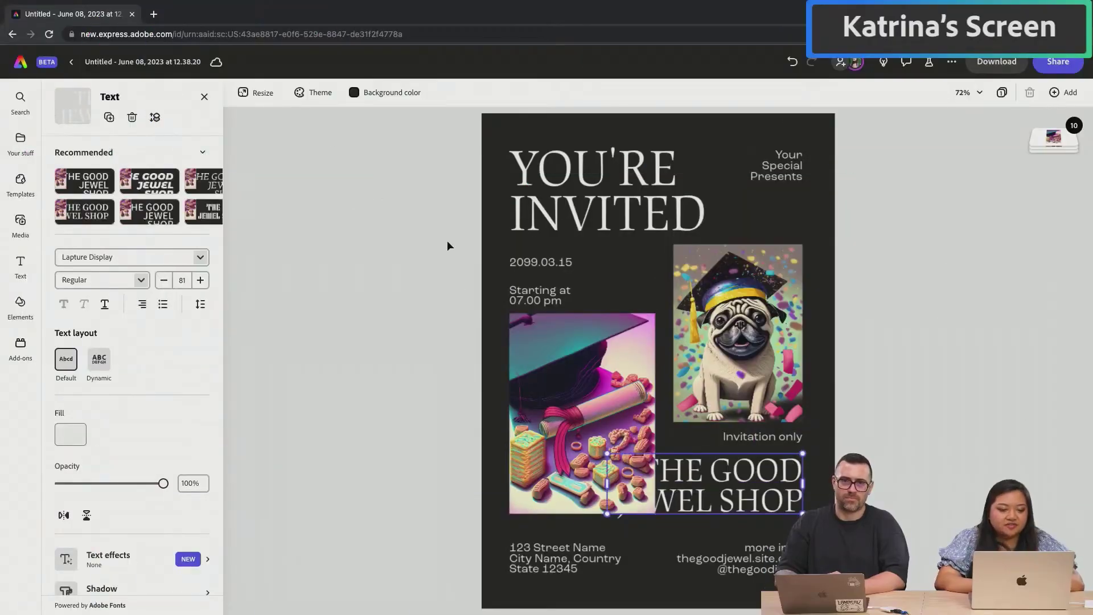
Give the YOU'RE INVITED title a generated 'Pink metallic mylar balloon' text effect
left_click(828, 420)
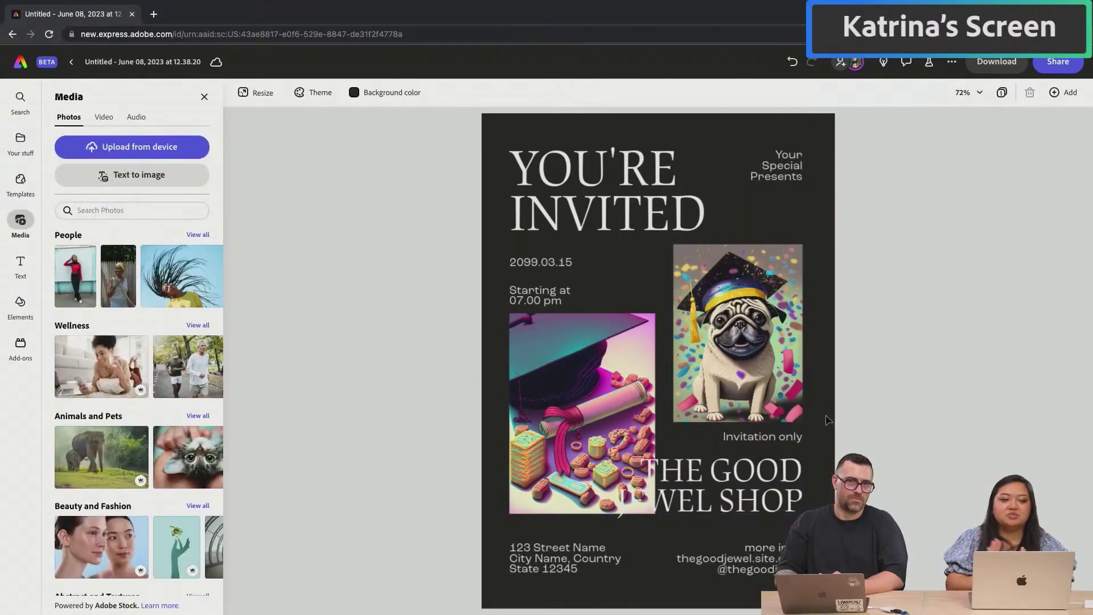
left_click(607, 177)
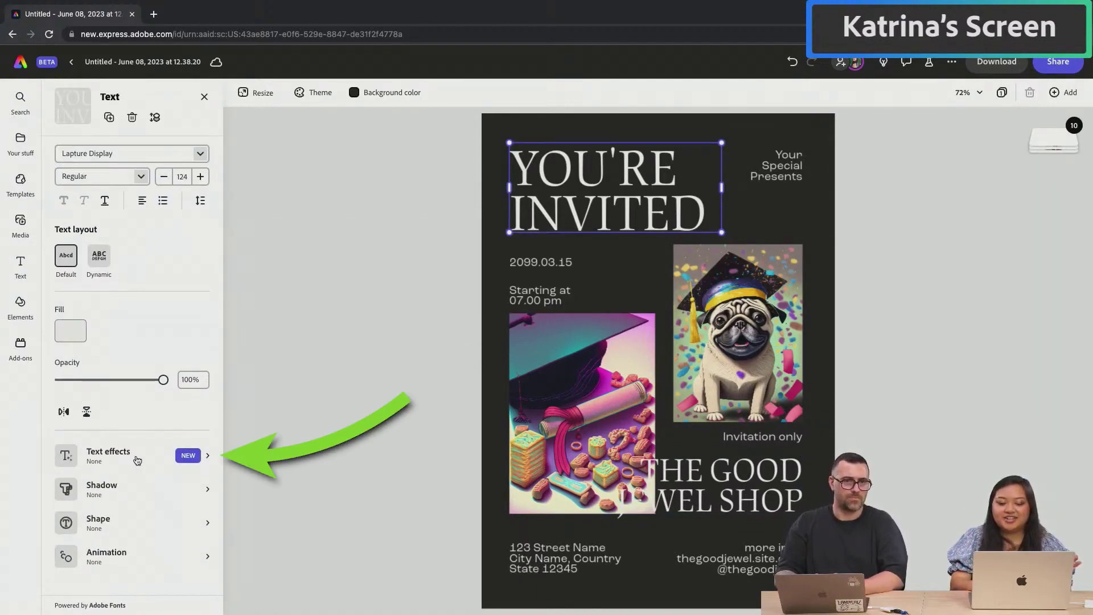
left_click(137, 460)
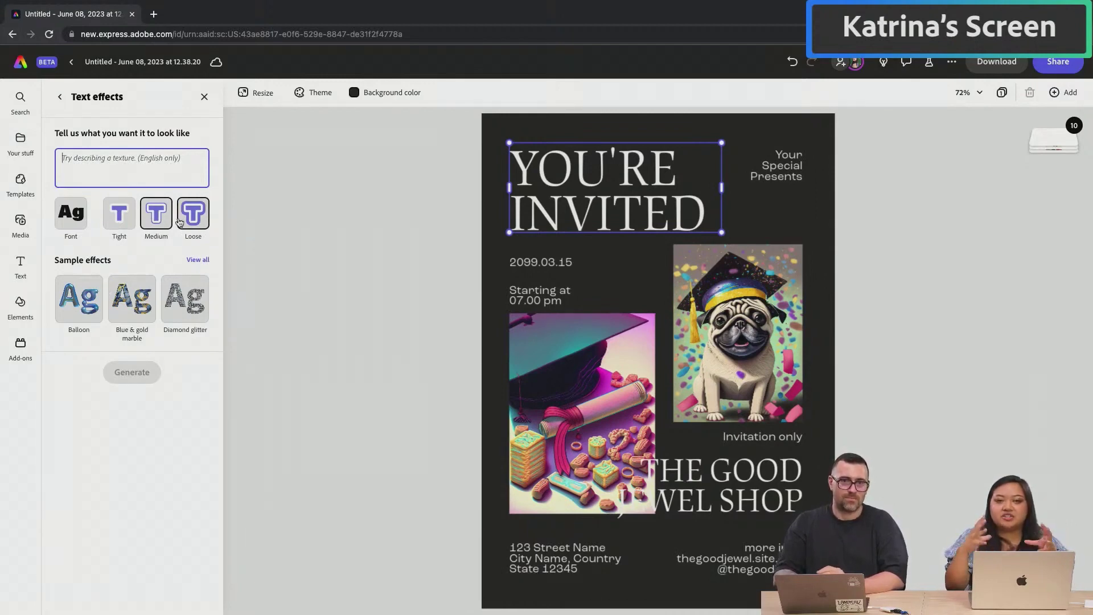
left_click(196, 260)
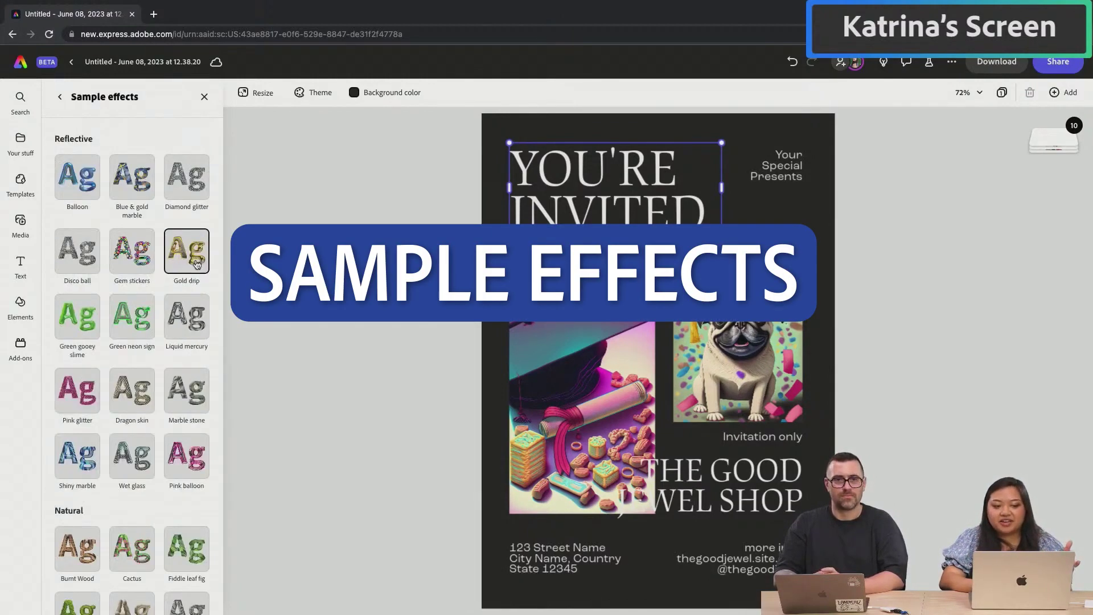
scroll(175, 328, "down", 5)
scroll(174, 328, "down", 6)
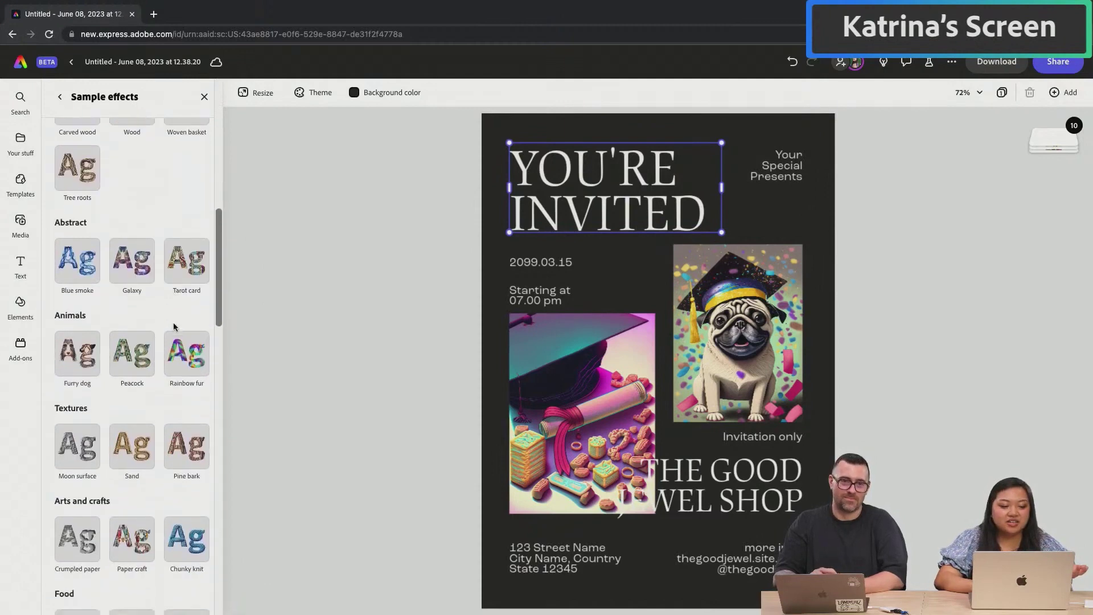
scroll(175, 328, "down", 5)
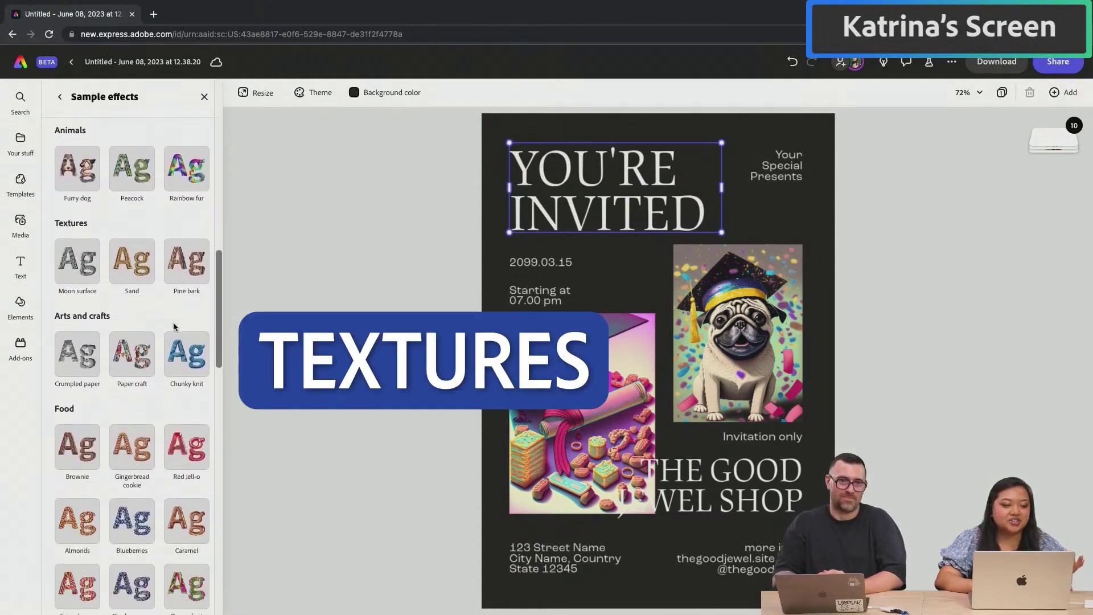
scroll(174, 328, "down", 10)
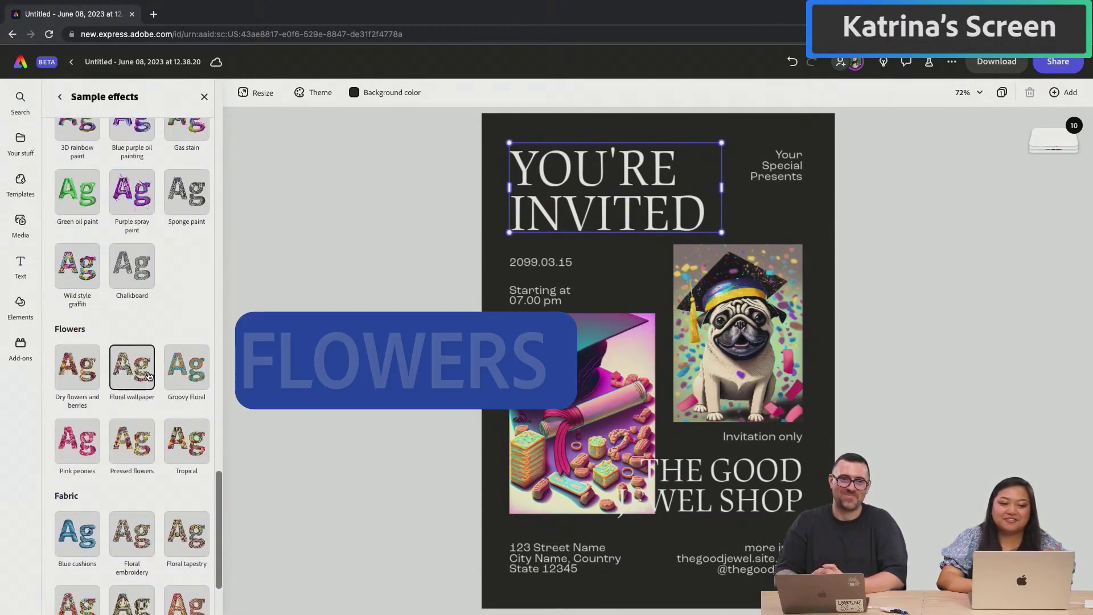
scroll(149, 376, "down", 2)
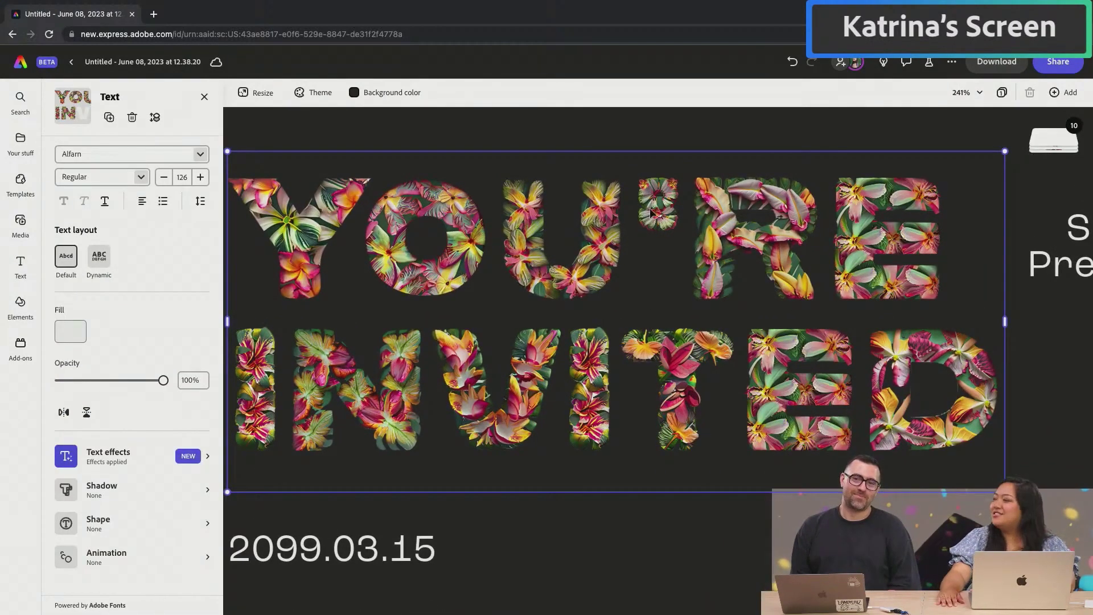
scroll(652, 213, "down", 5)
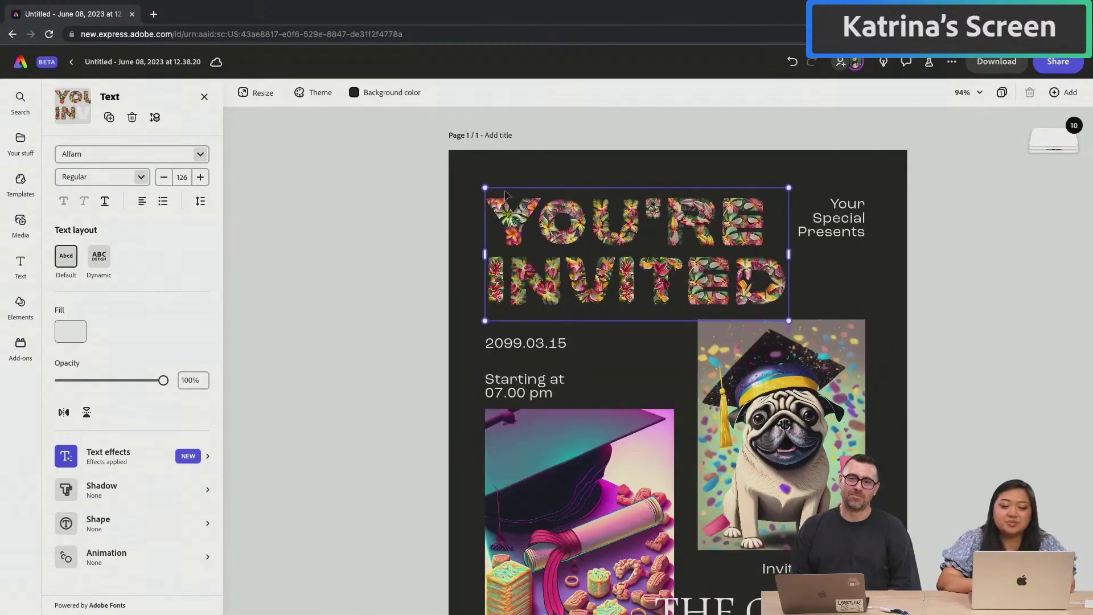
left_click(108, 455)
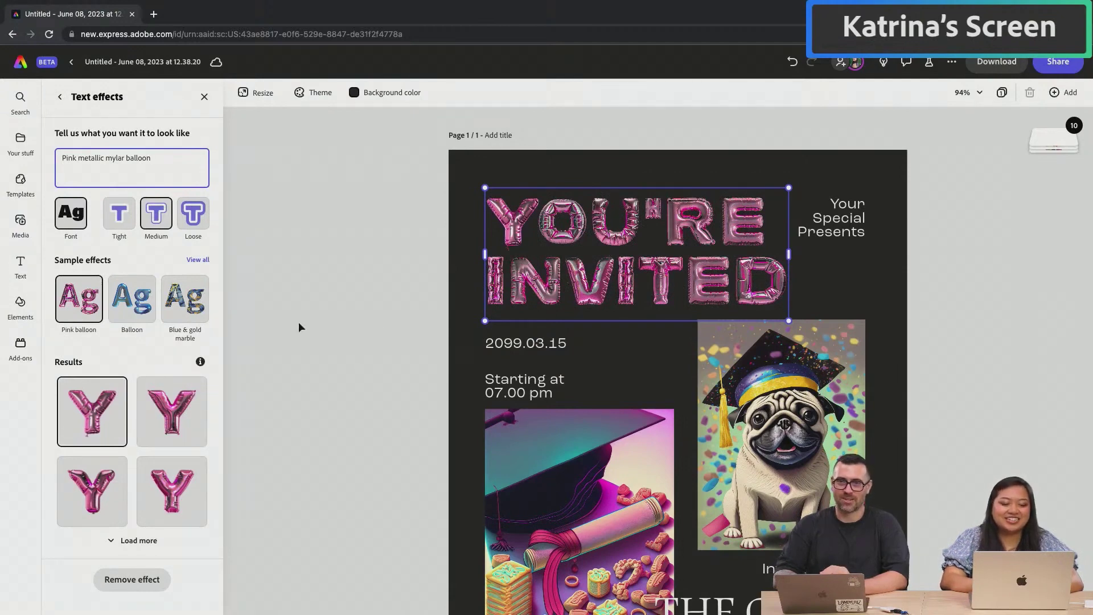
Add a pink glow shadow to the YOU'RE INVITED title
left_click(60, 96)
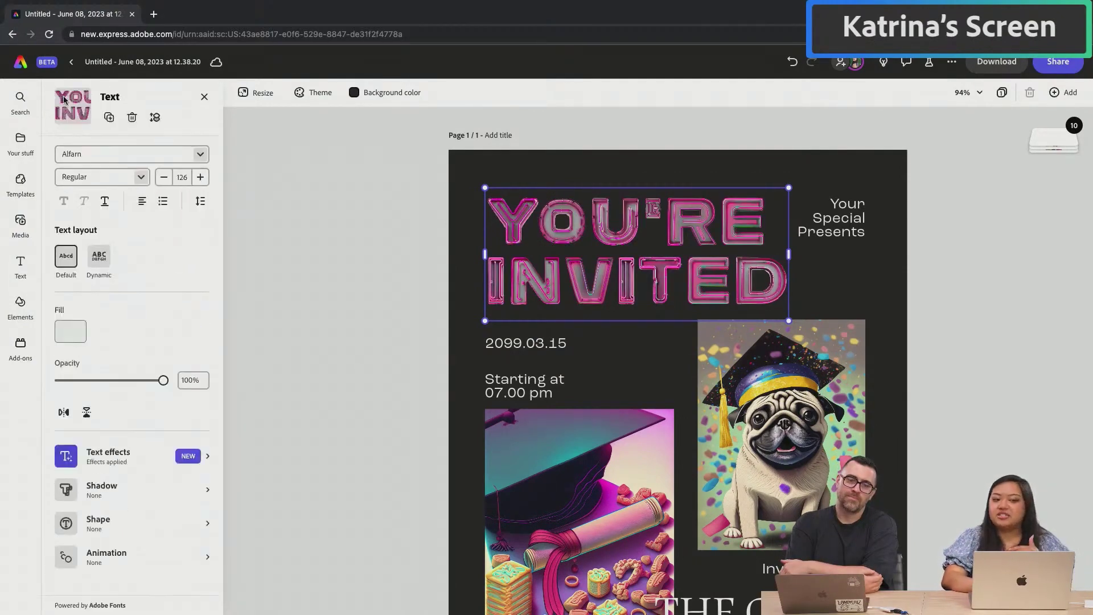
left_click(169, 495)
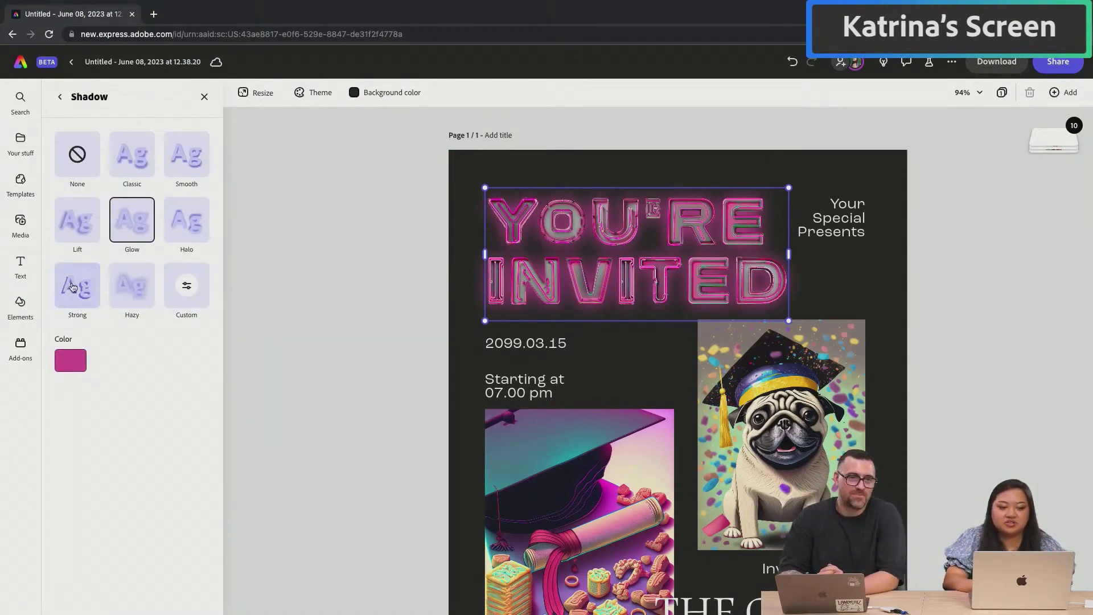
left_click(188, 292)
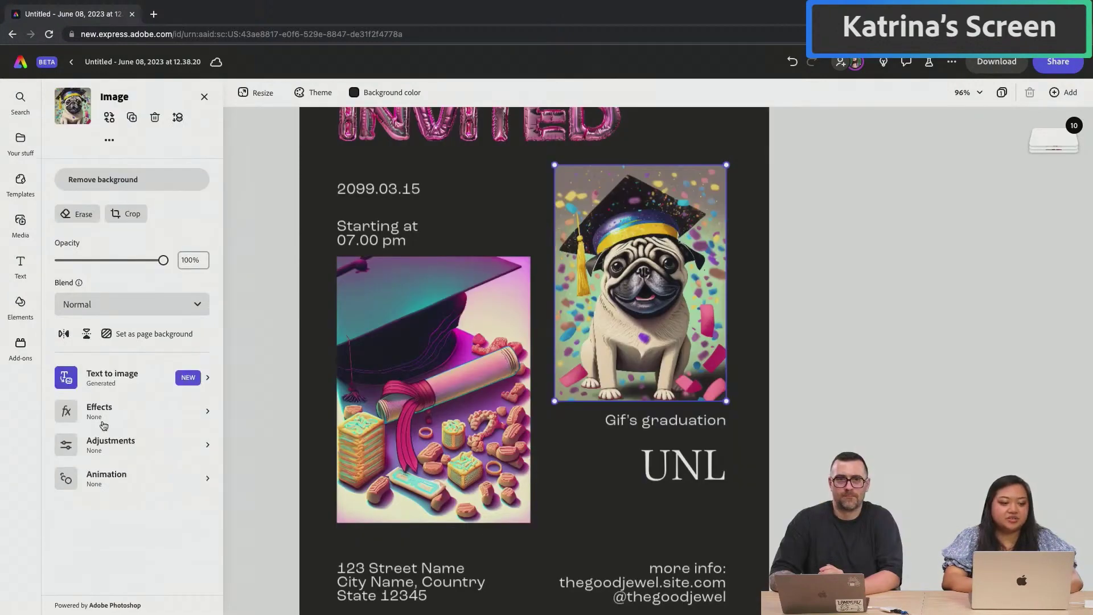
Crop the graduation-cap pug image into a circle shape
left_click(80, 221)
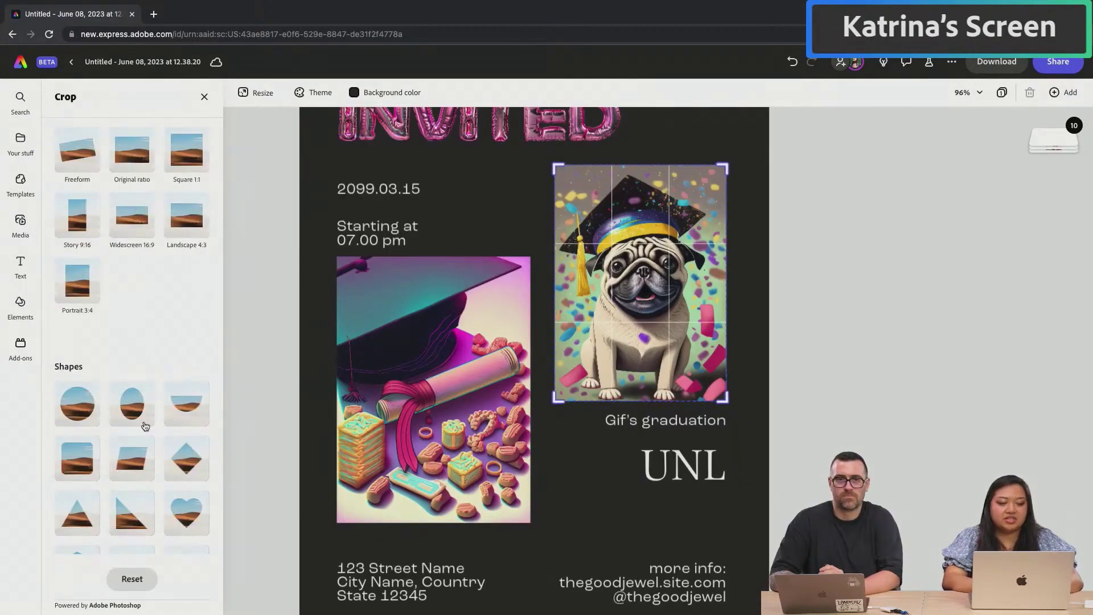
scroll(145, 426, "down", 2)
left_click(81, 325)
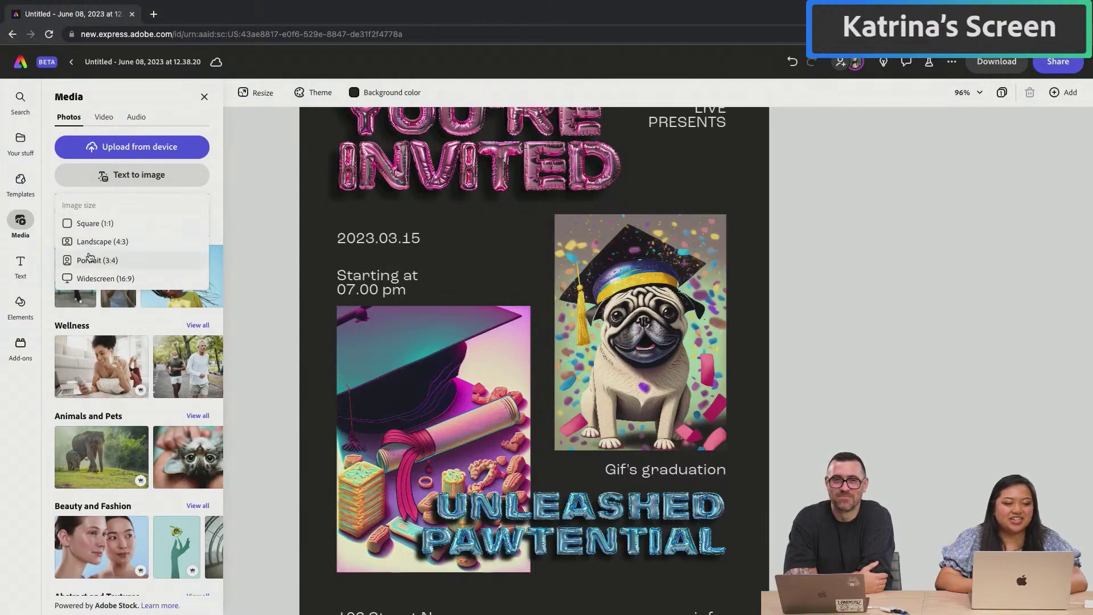
Generate a portrait 3:4 image from the prompt 'pastel gradient with gold confetti'
left_click(88, 259)
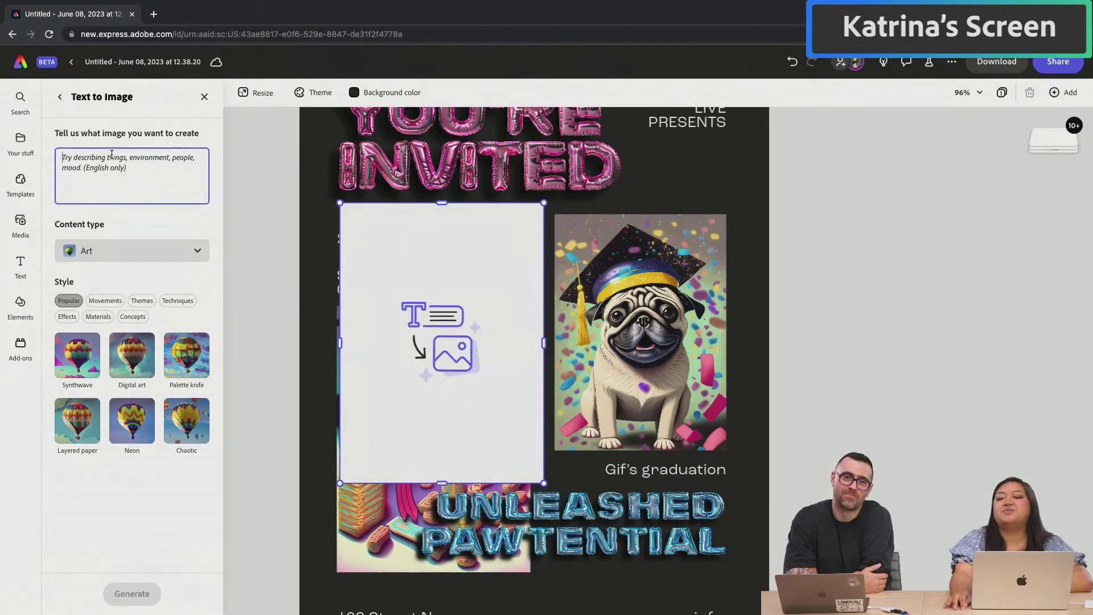
type("rainbow gr")
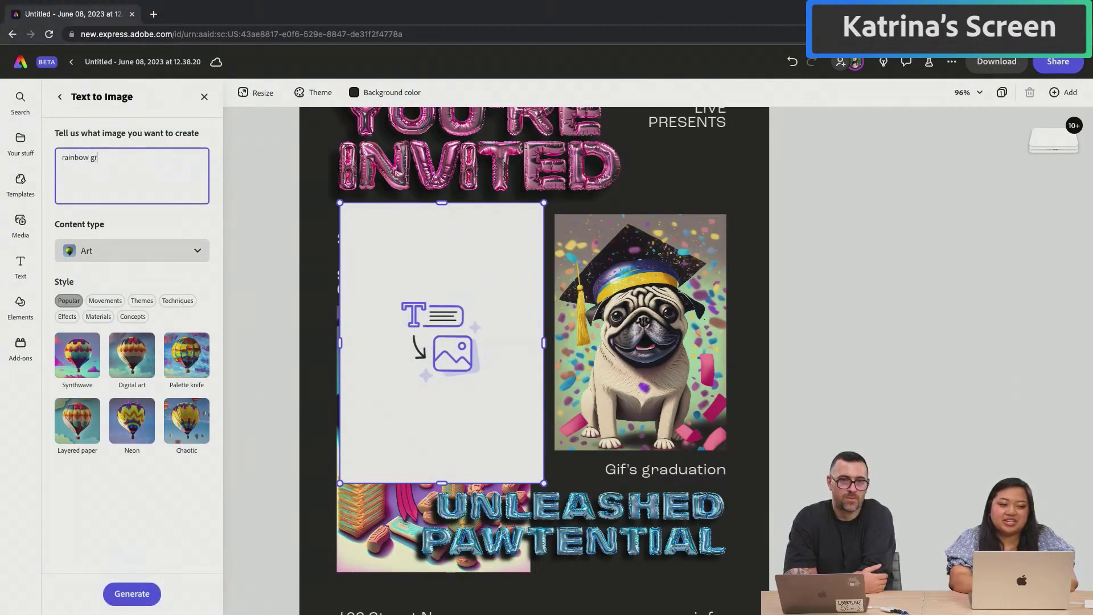
type("adient with gold ")
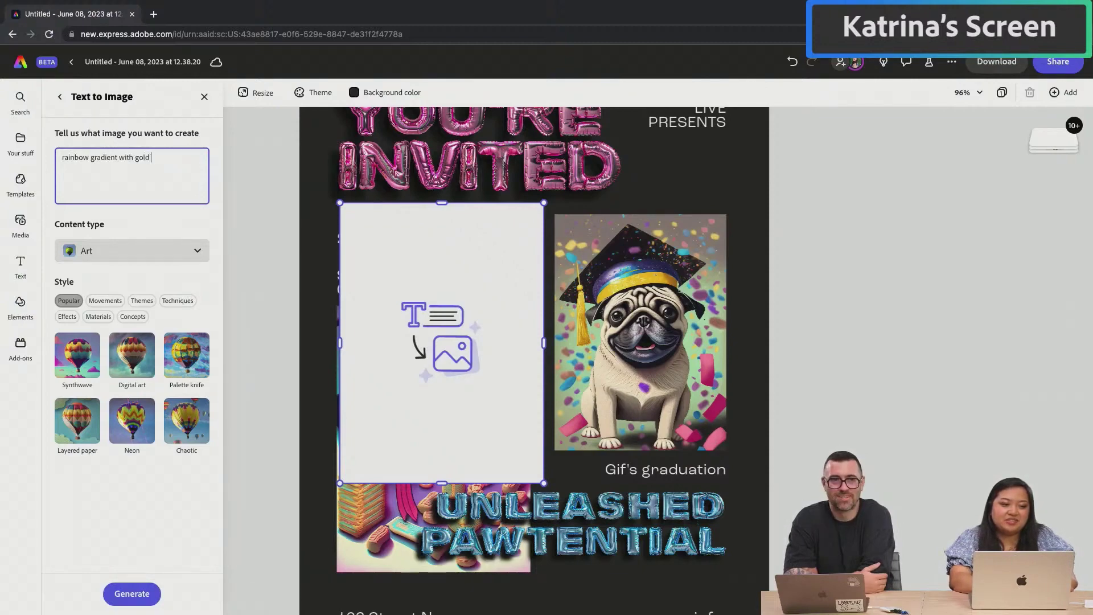
type("conf")
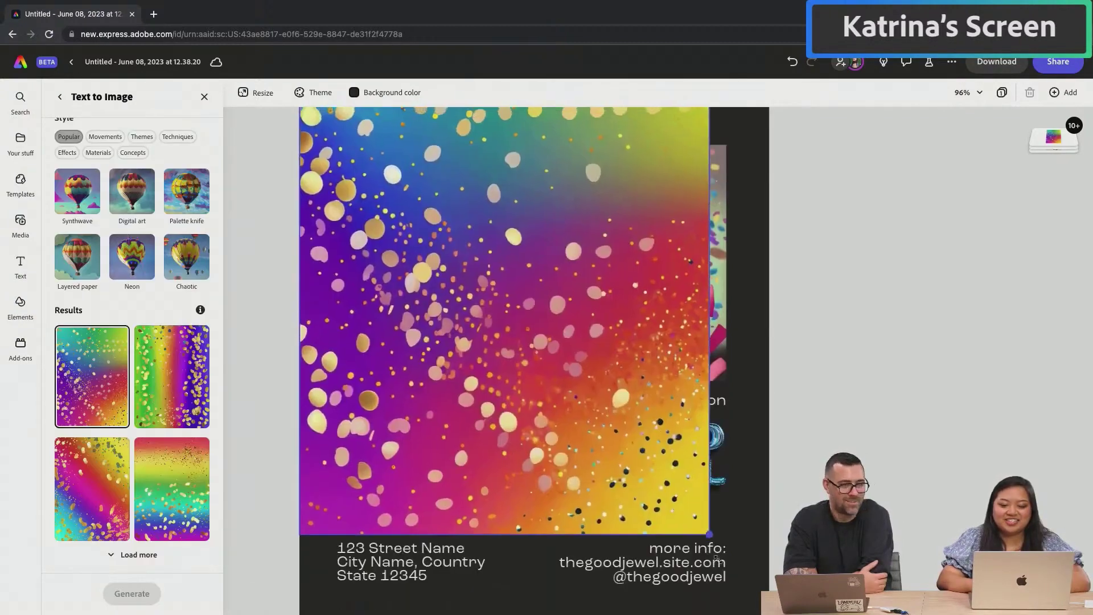
key("Delete")
key("Delete")
key("Delete")
key("Delete")
key("Delete")
key("Delete")
key("Delete")
key("Delete")
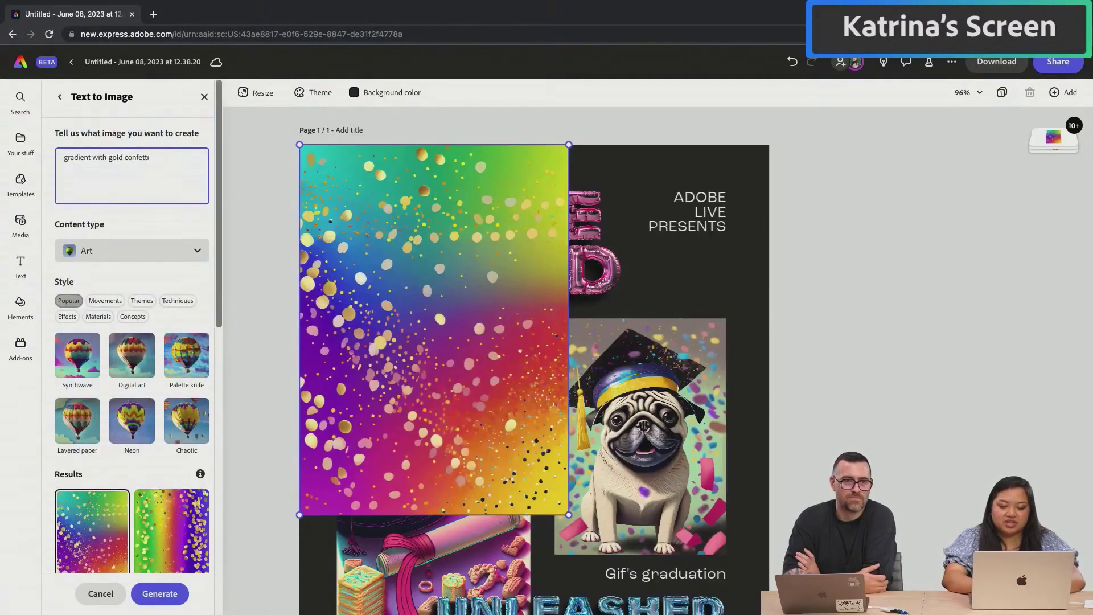
type("pastel gradient with gold confetti")
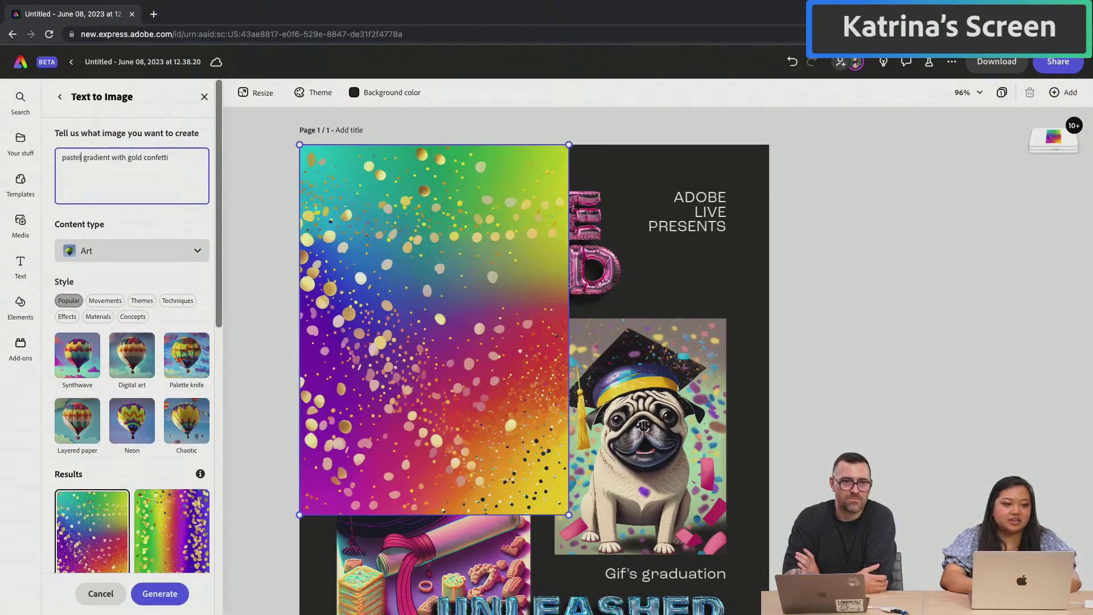
key("Return")
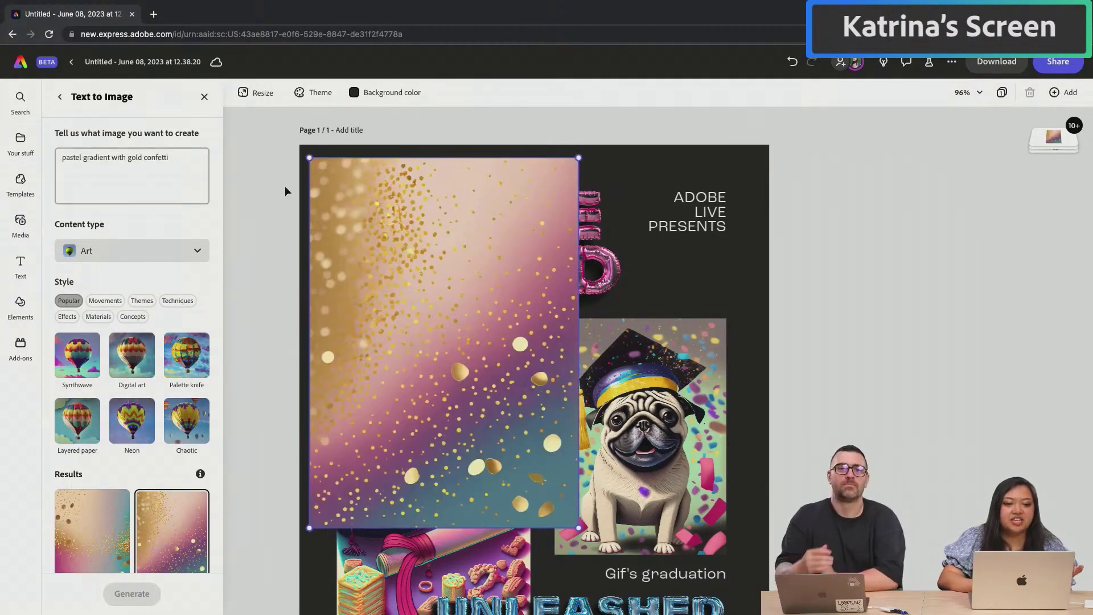
Set the generated confetti image as the invitation's page background
left_click(378, 195)
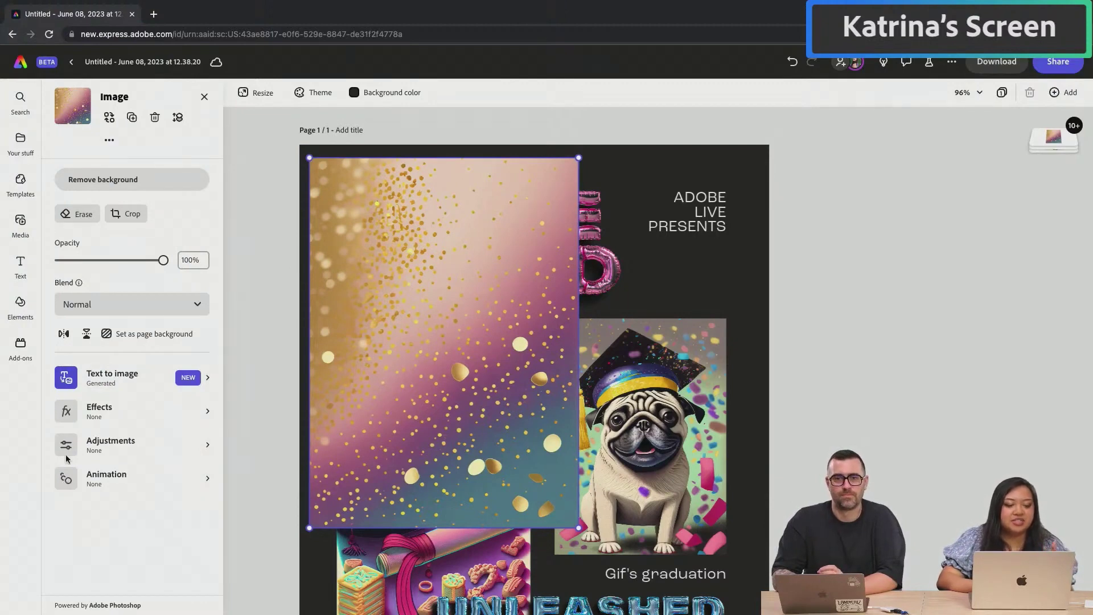
left_click(139, 336)
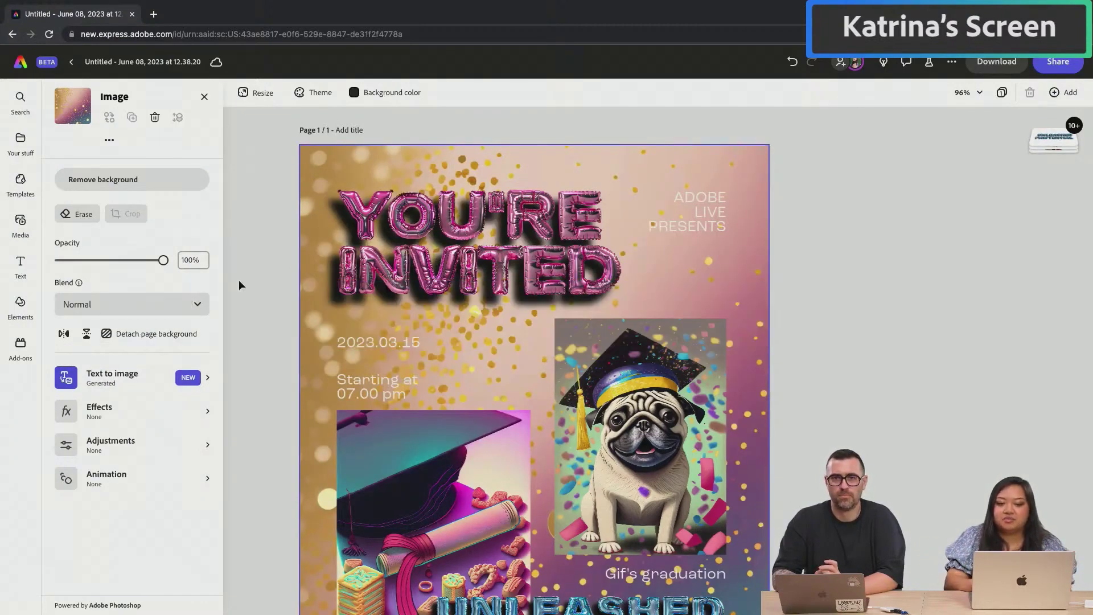
scroll(238, 279, "down", 3)
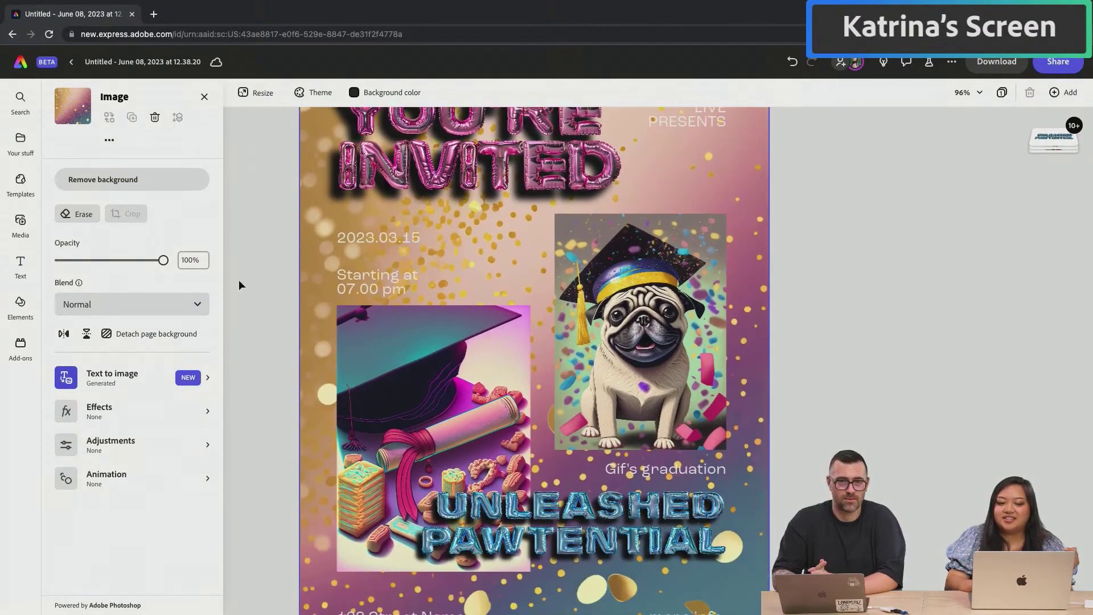